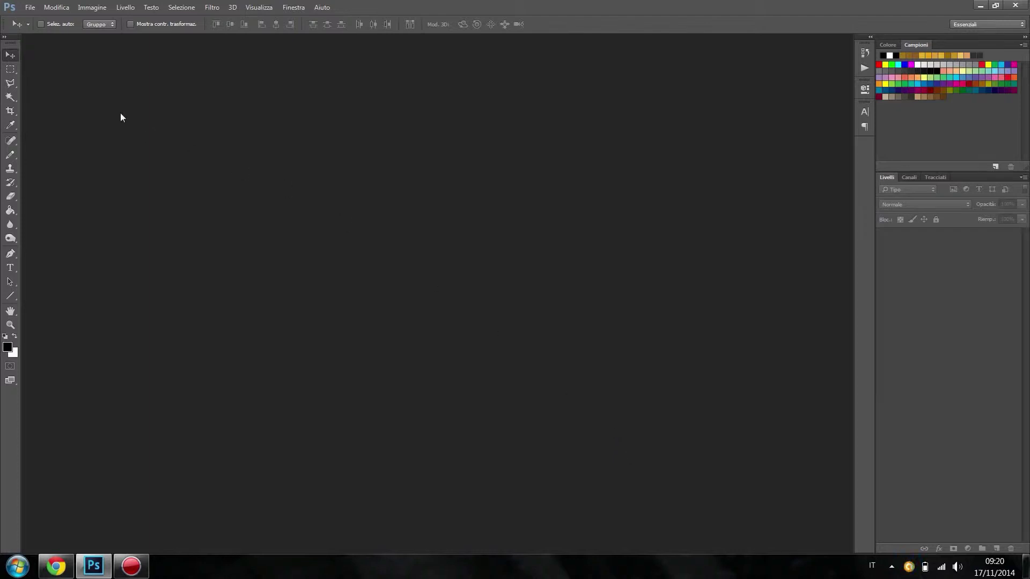
Open 0.jpg from the Desktop, the photo of the baby sleeping with a teddy bear
click(30, 7)
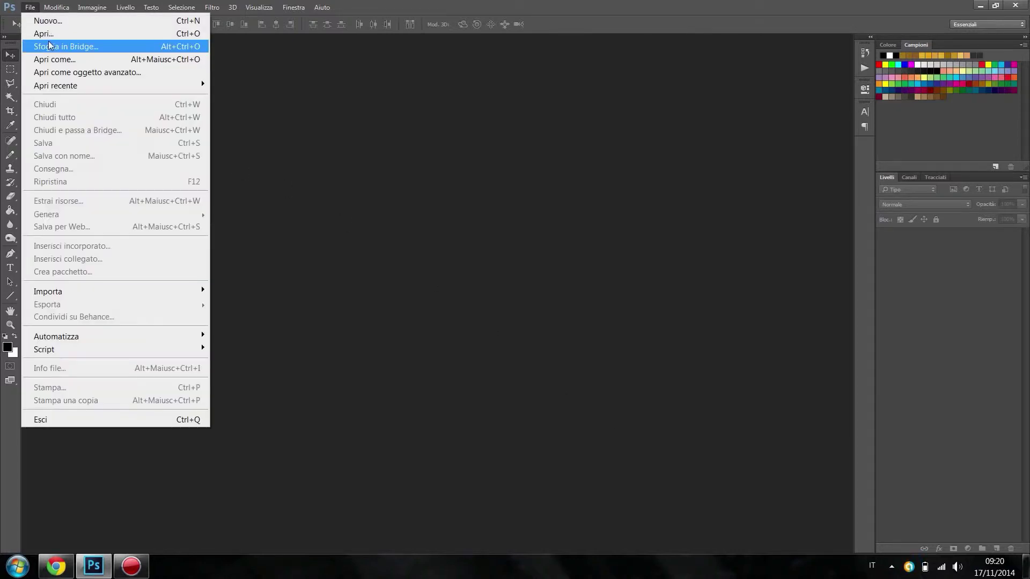
click(49, 28)
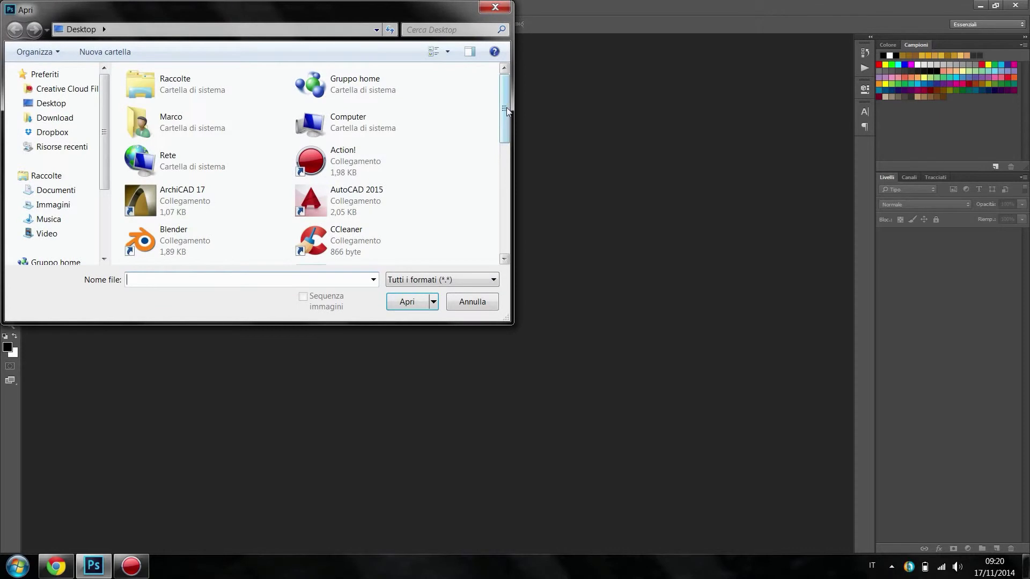
scroll(370, 112, down, 3)
scroll(352, 171, down, 2)
click(194, 185)
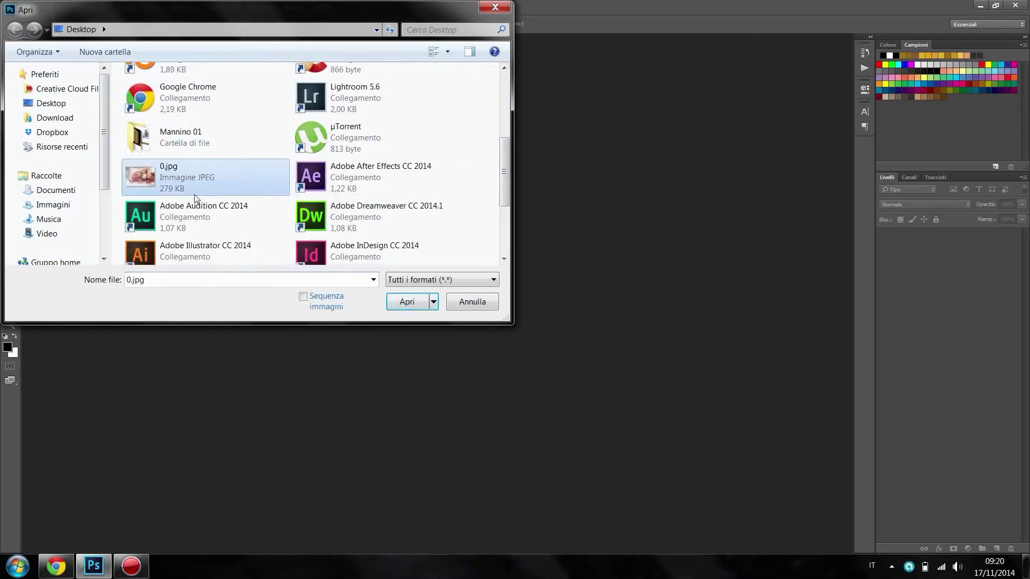
click(409, 304)
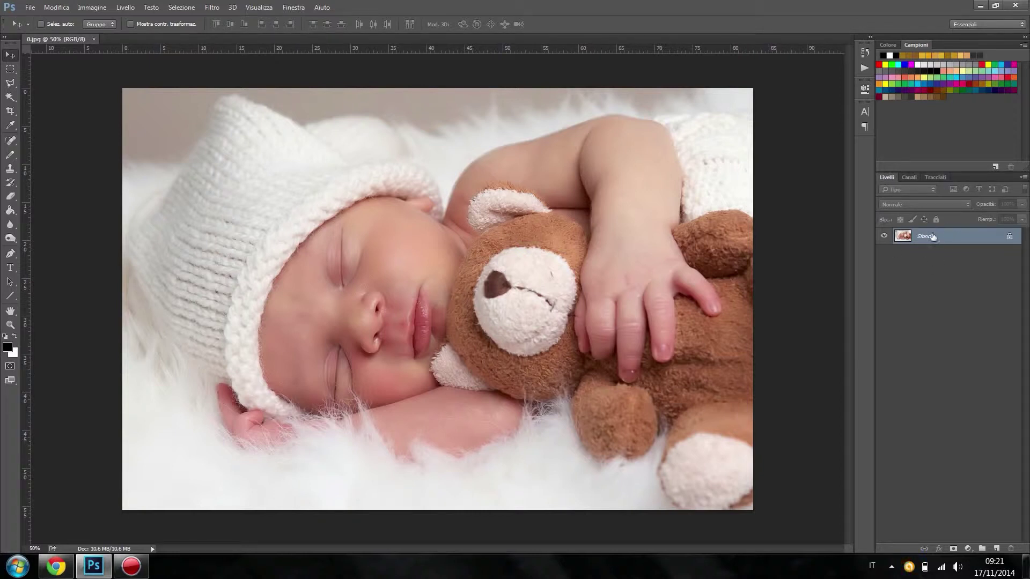
Convert the Sfondo background into an editable layer named 0 and check its visibility
double_click(966, 238)
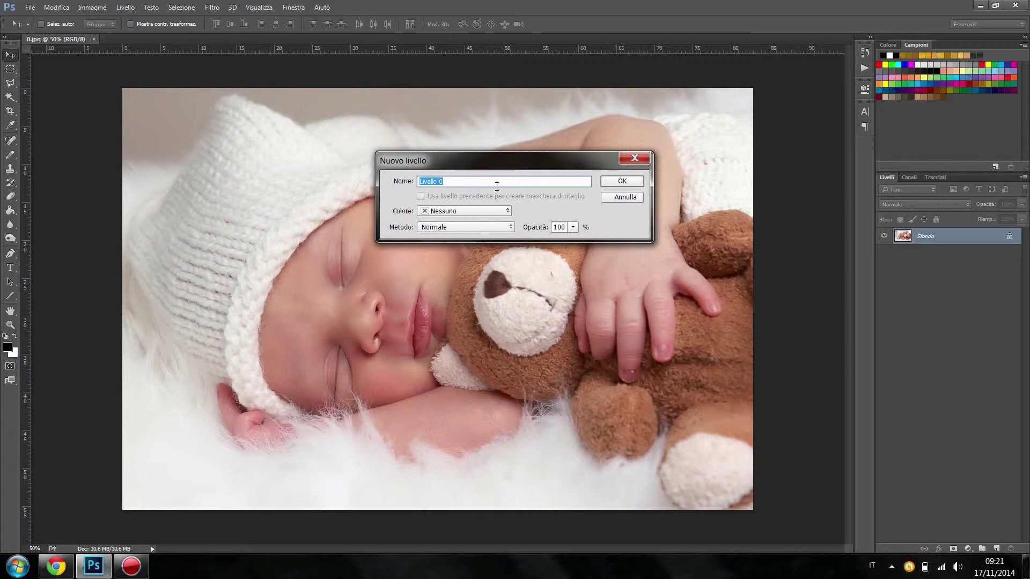
text(0)
click(617, 181)
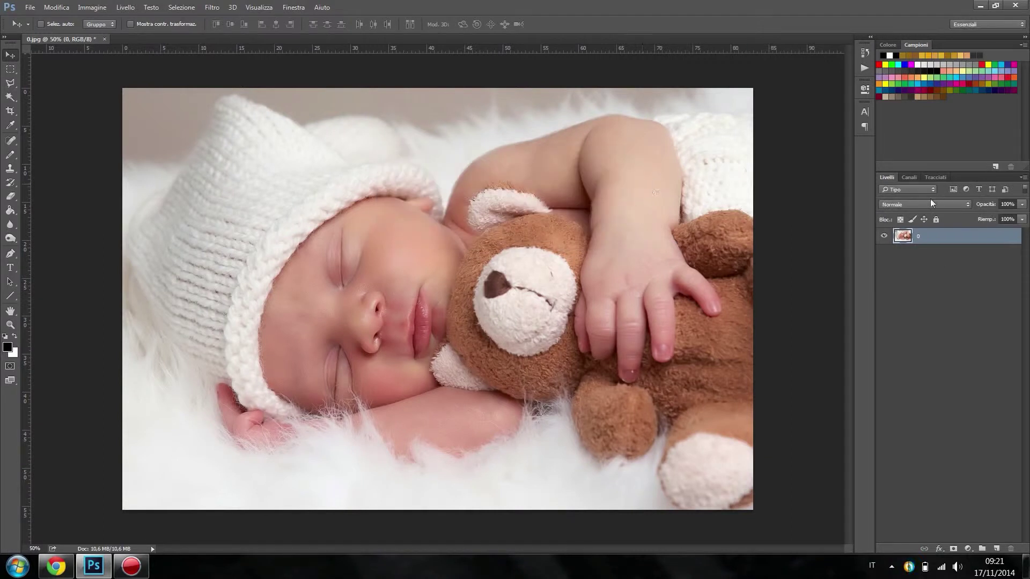
click(884, 236)
click(884, 236)
click(88, 12)
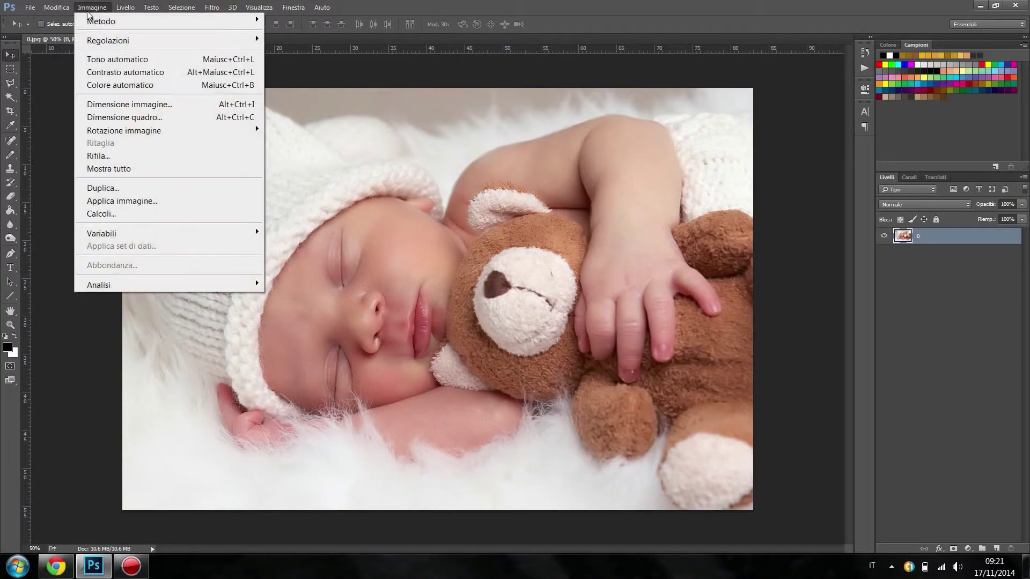
mouse_move(108, 40)
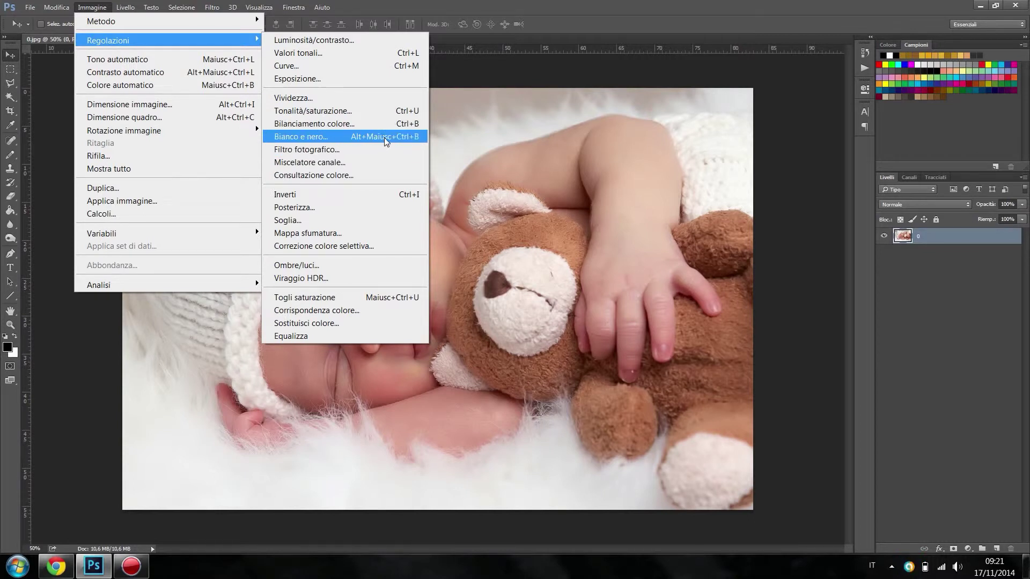
Add a Bianco e nero adjustment layer and darken its red tones
click(463, 3)
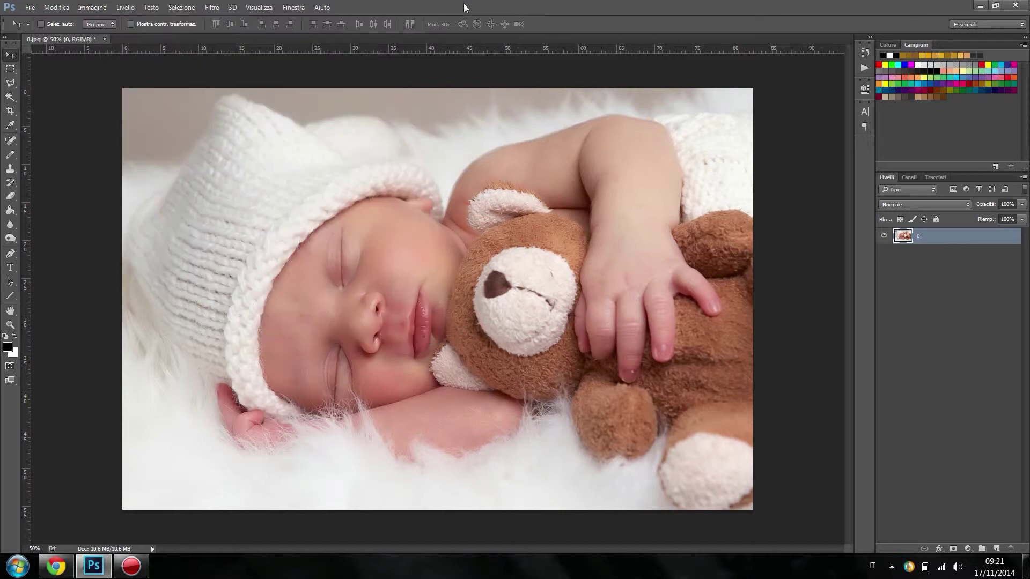
click(969, 548)
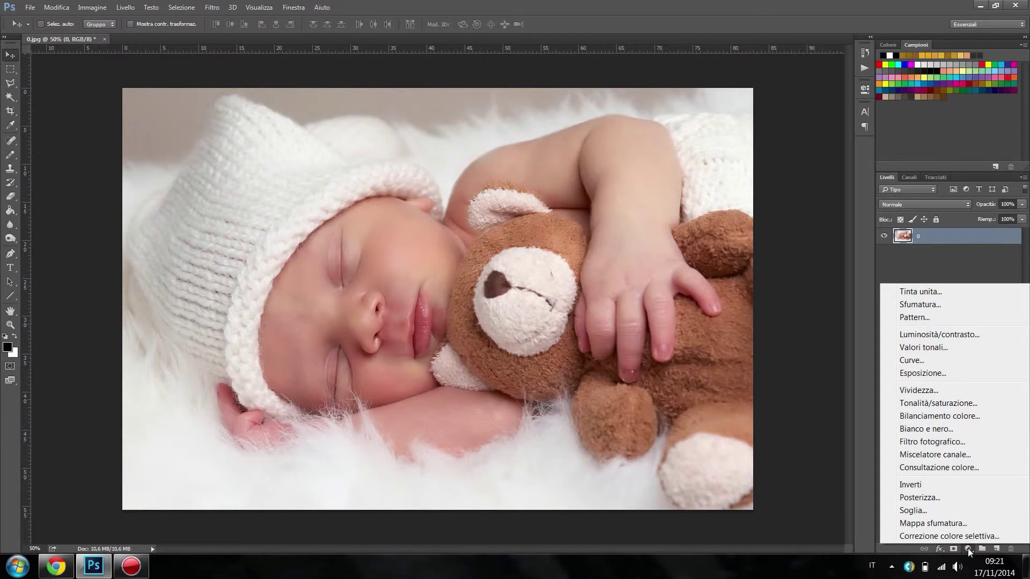
click(934, 430)
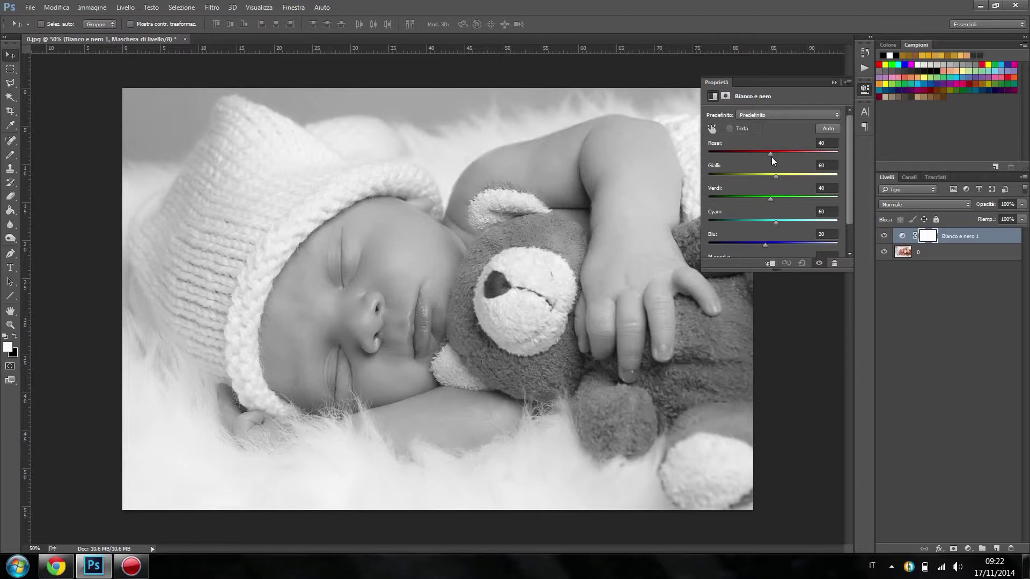
mouse_move(769, 154)
mouse_down()
mouse_move(743, 151)
mouse_move(796, 178)
mouse_move(787, 178)
mouse_up()
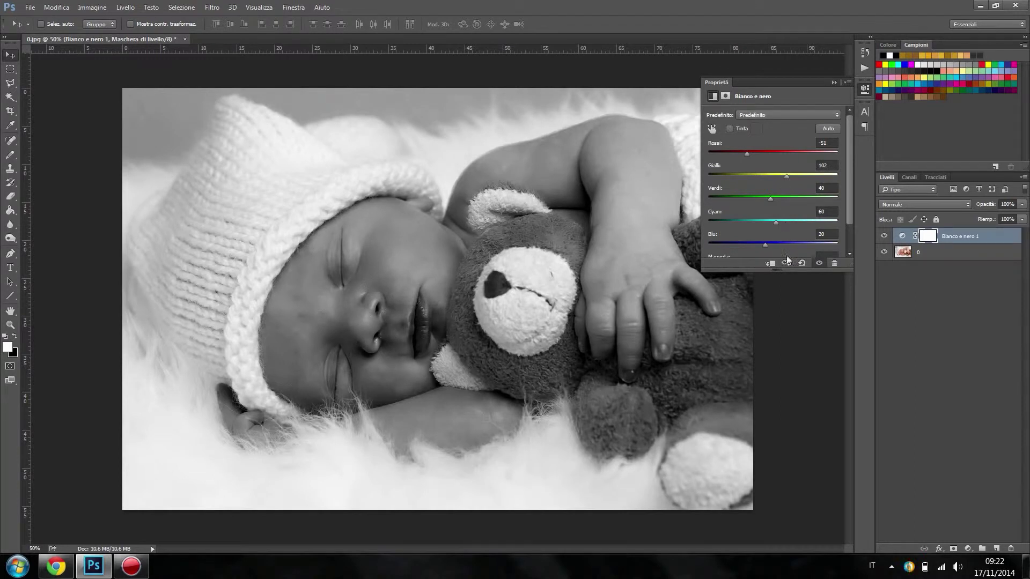
scroll(842, 225, down, 2)
scroll(842, 203, up, 2)
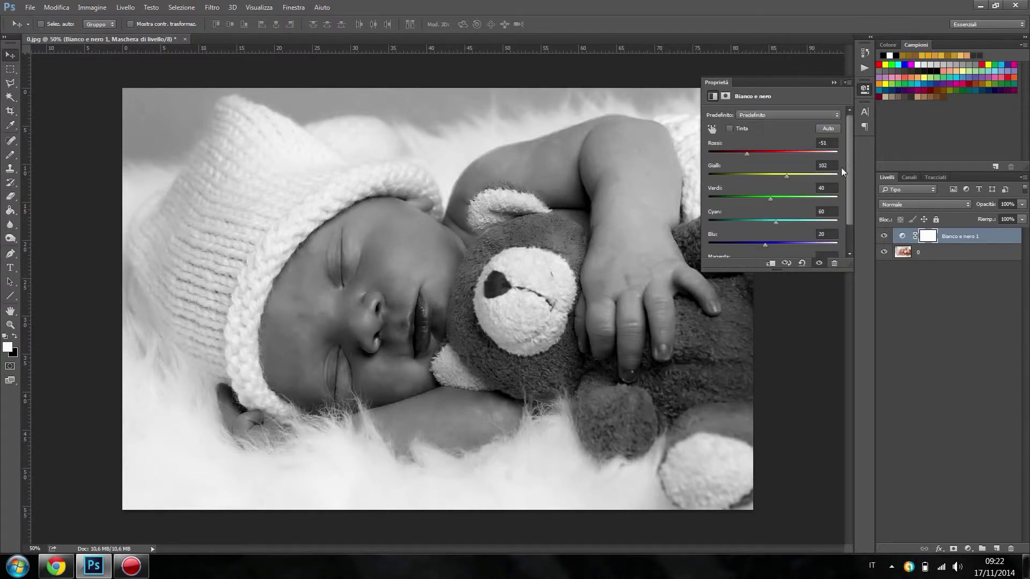
Preview the Filtro blu, Filtro verde and Nero massimo presets, then return to the default
click(812, 116)
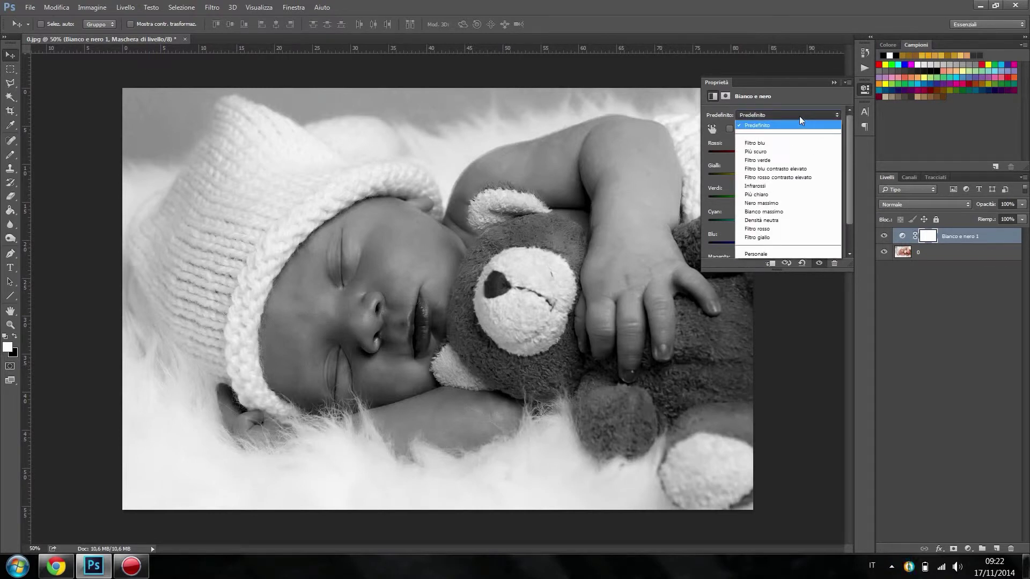
click(759, 142)
click(767, 119)
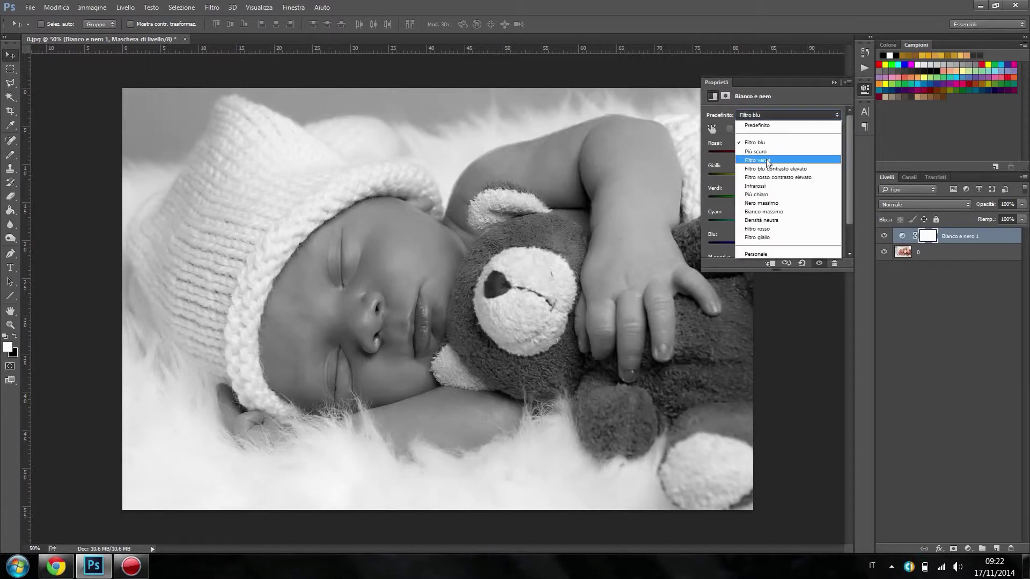
click(766, 158)
click(772, 116)
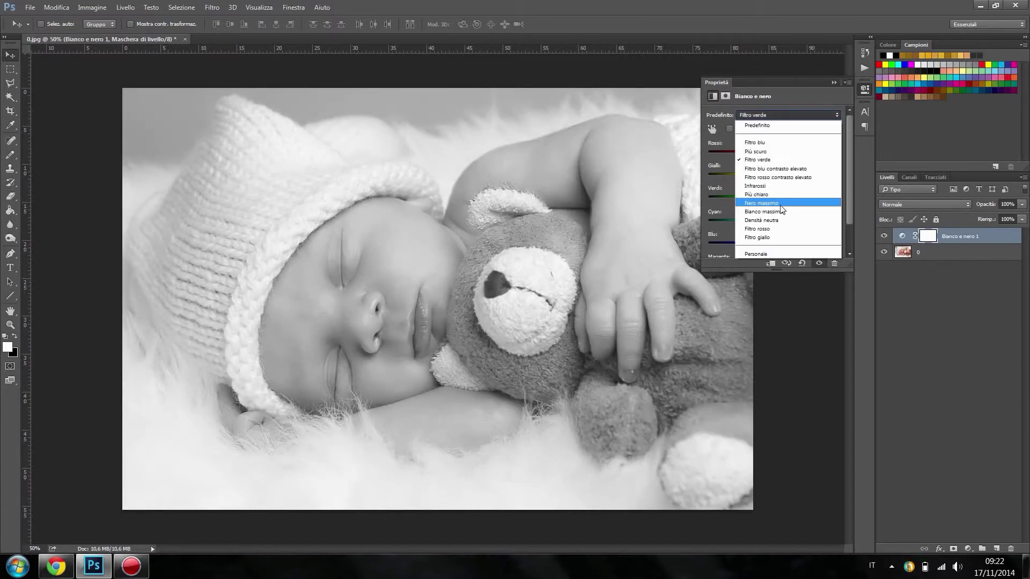
click(783, 204)
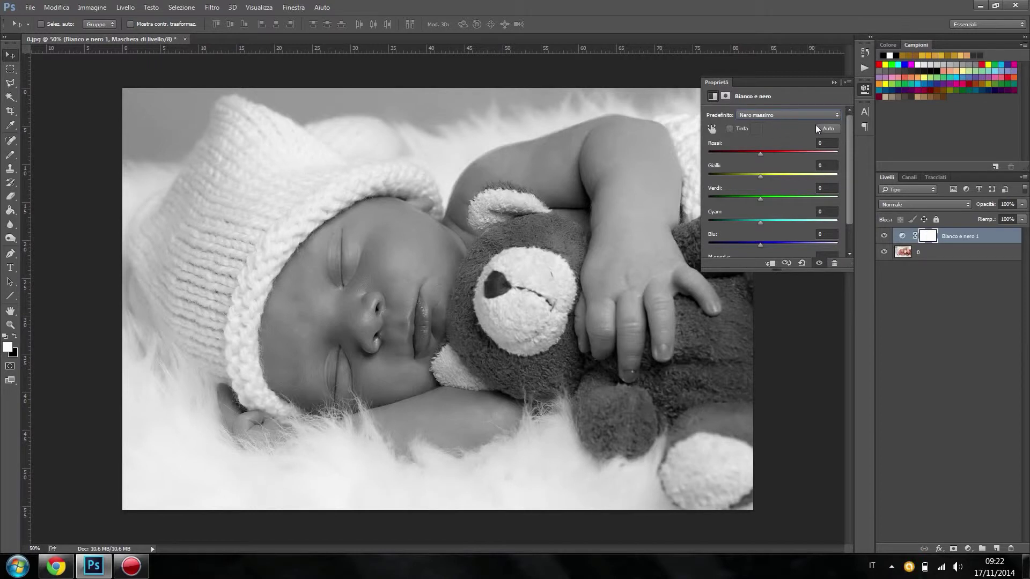
click(775, 114)
click(770, 126)
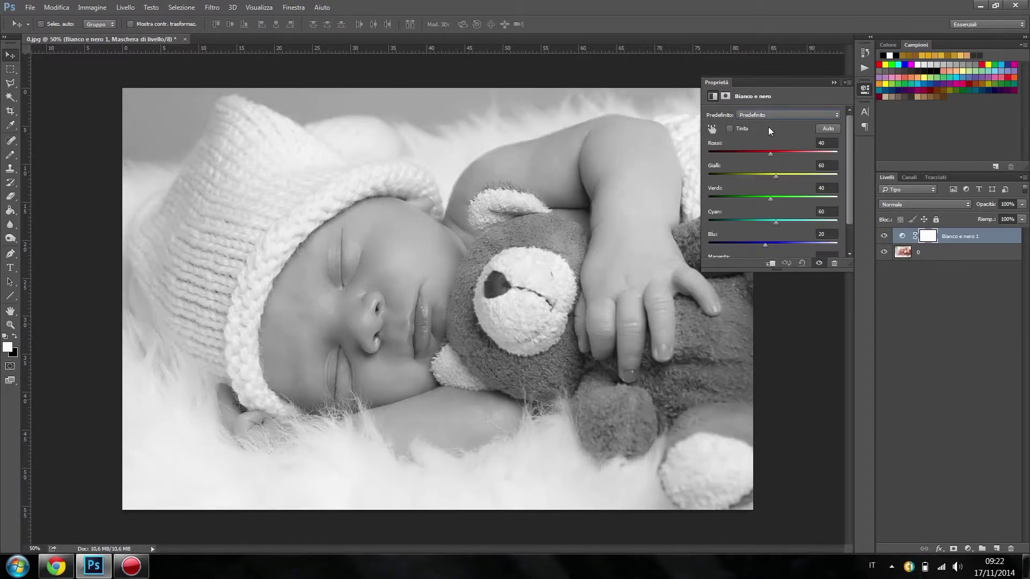
Auto-balance the black-and-white mix and compare the result with the colour photo
click(823, 127)
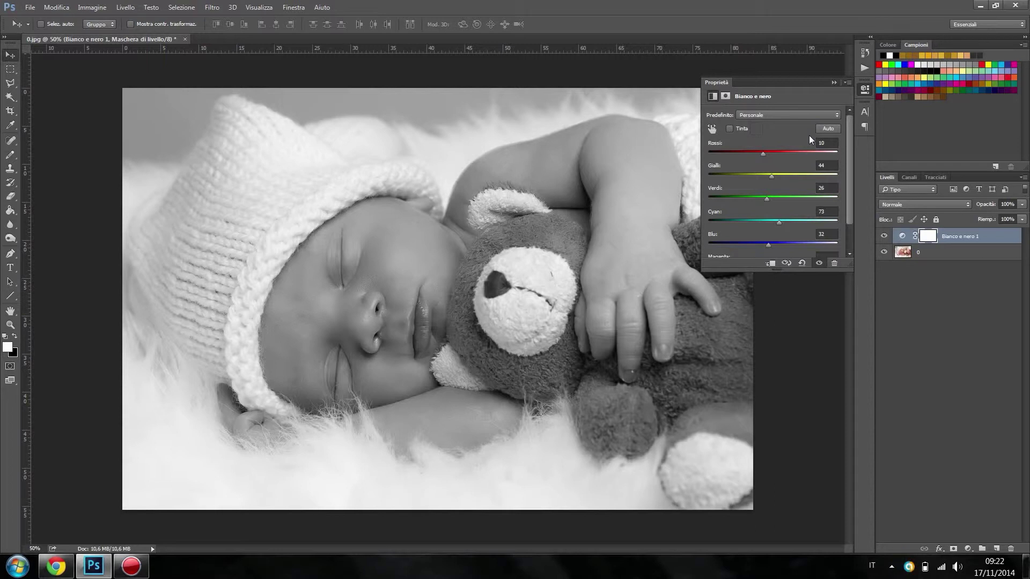
click(834, 82)
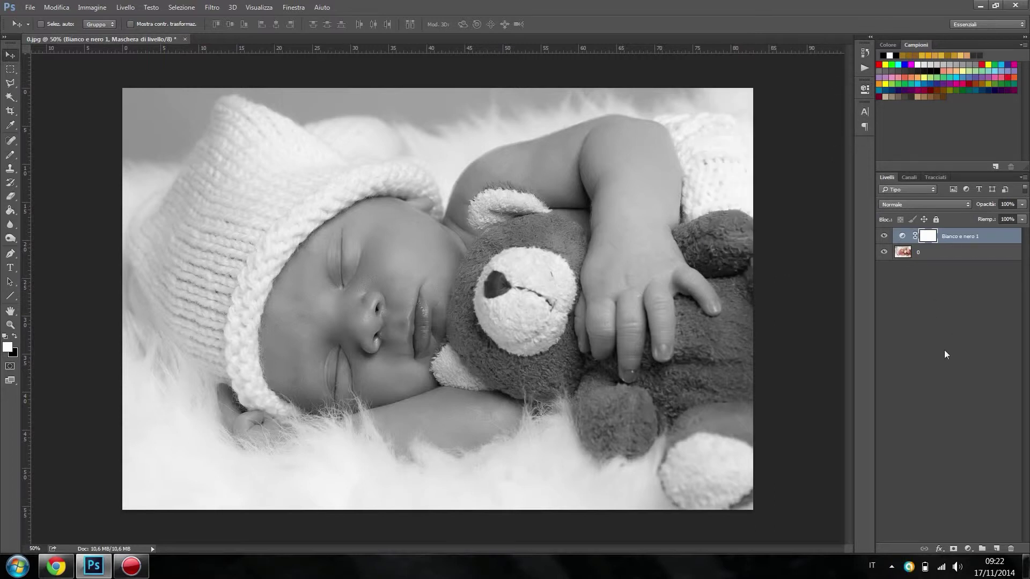
click(884, 236)
click(884, 236)
Stamp layer 0 and Bianco e nero 1 into a new merged top layer named 01
key(ctrl)
ctrl+click(955, 254)
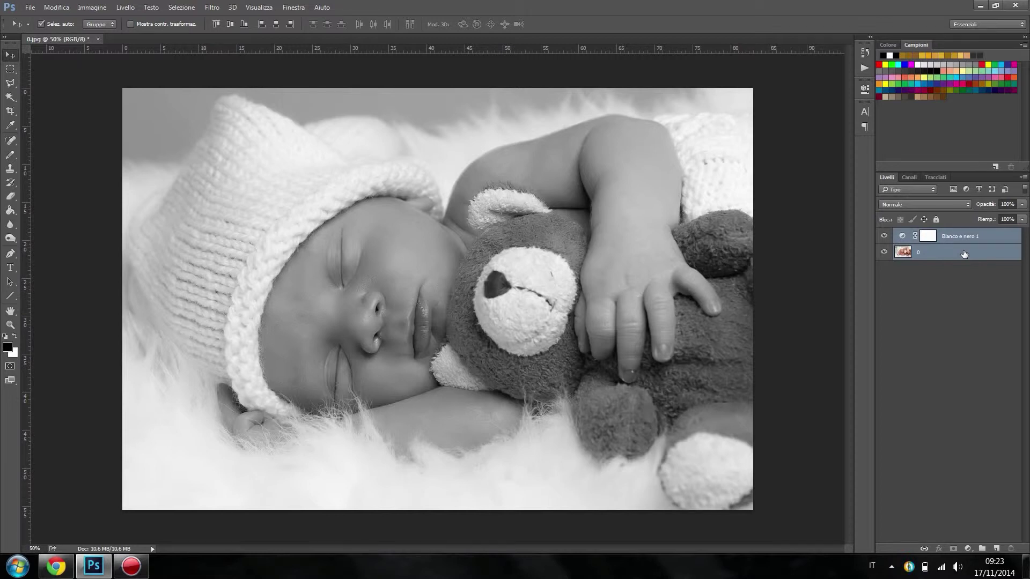
key(ctrl+shift+alt+e)
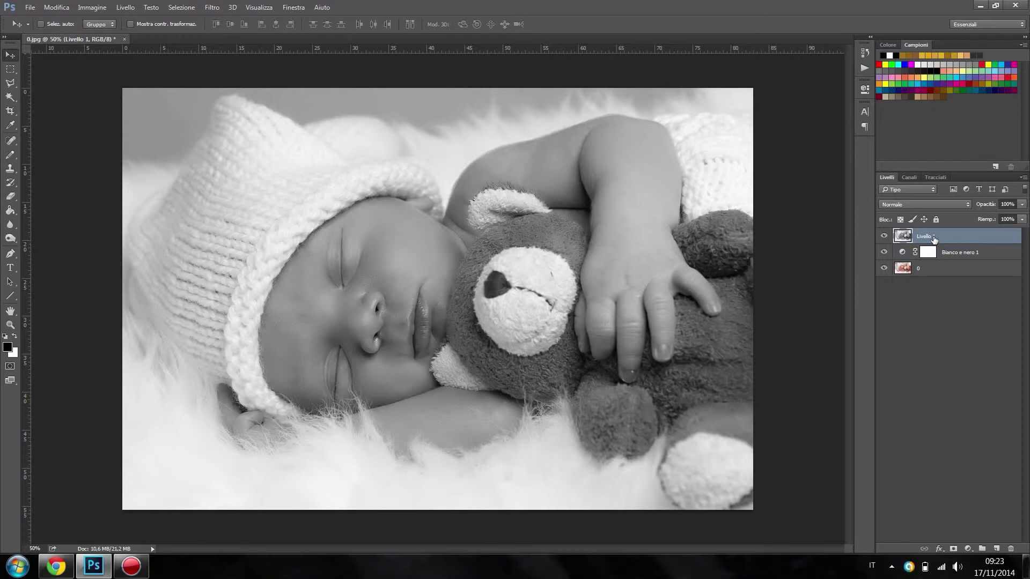
double_click(933, 237)
text(01)
key(Return)
Duplicate layer 01 as 01 copia
right_click(935, 235)
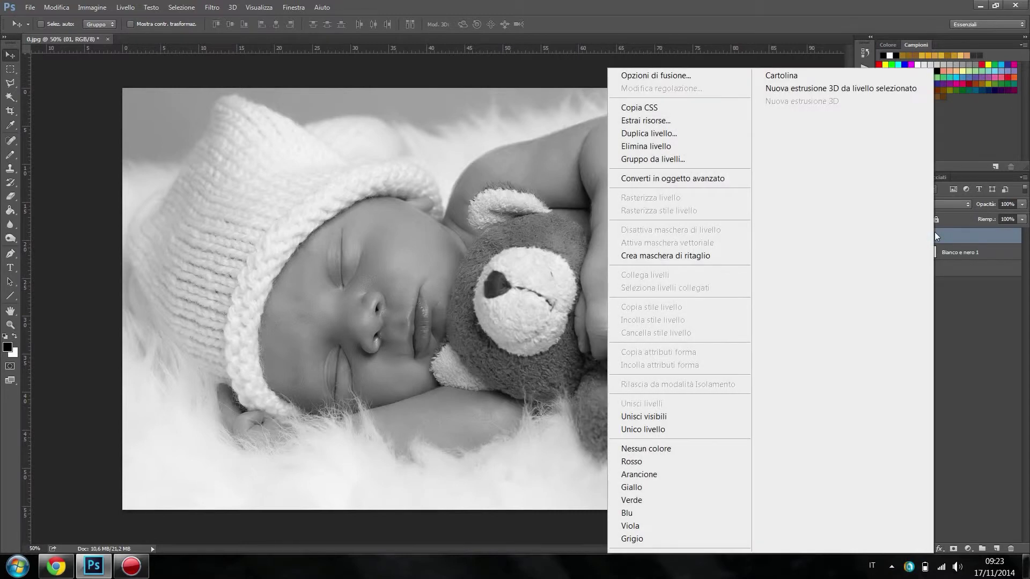
click(656, 134)
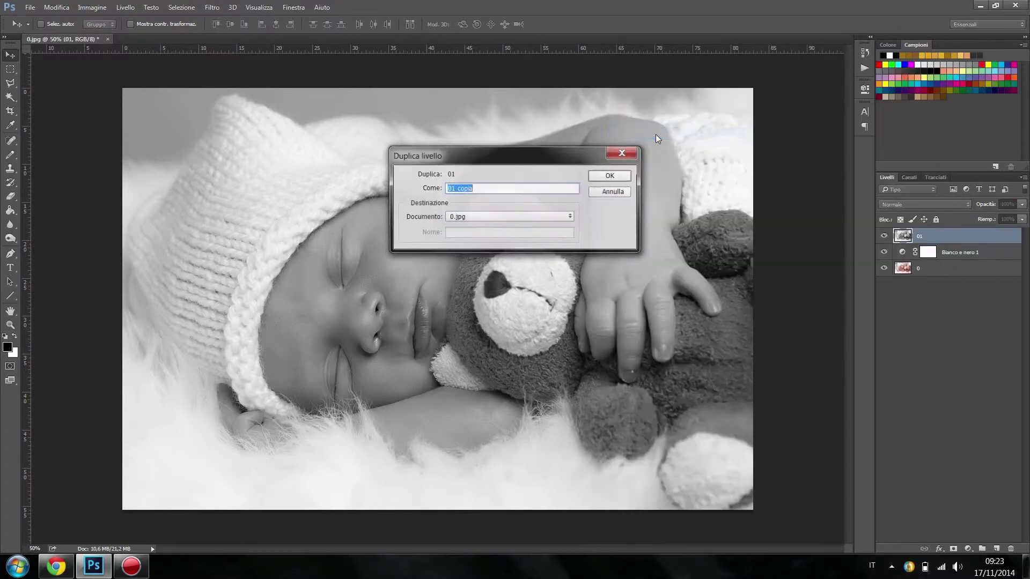
click(617, 178)
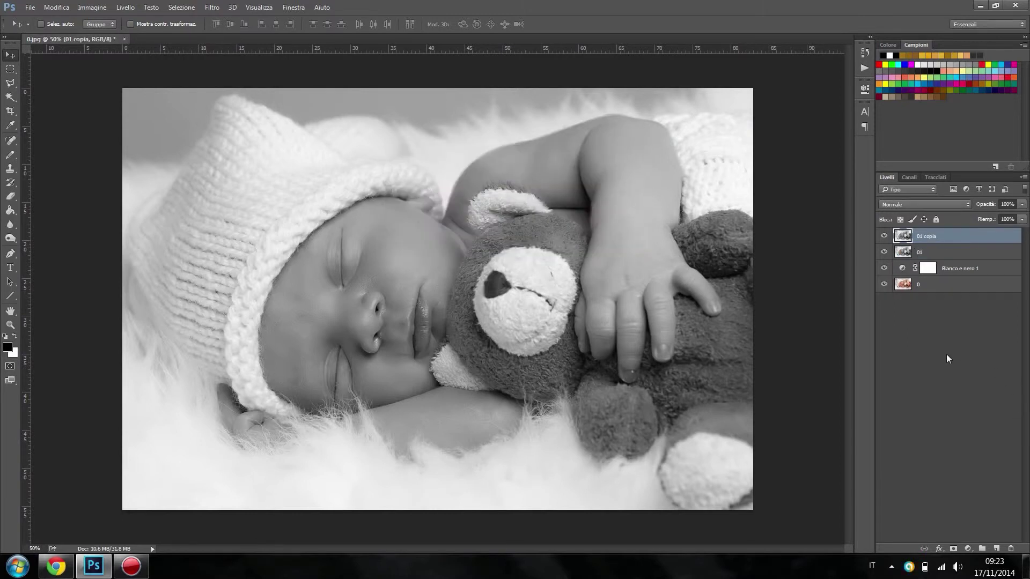
Delete layer 0 and the black-and-white adjustment, leaving 01 copia selected
click(944, 290)
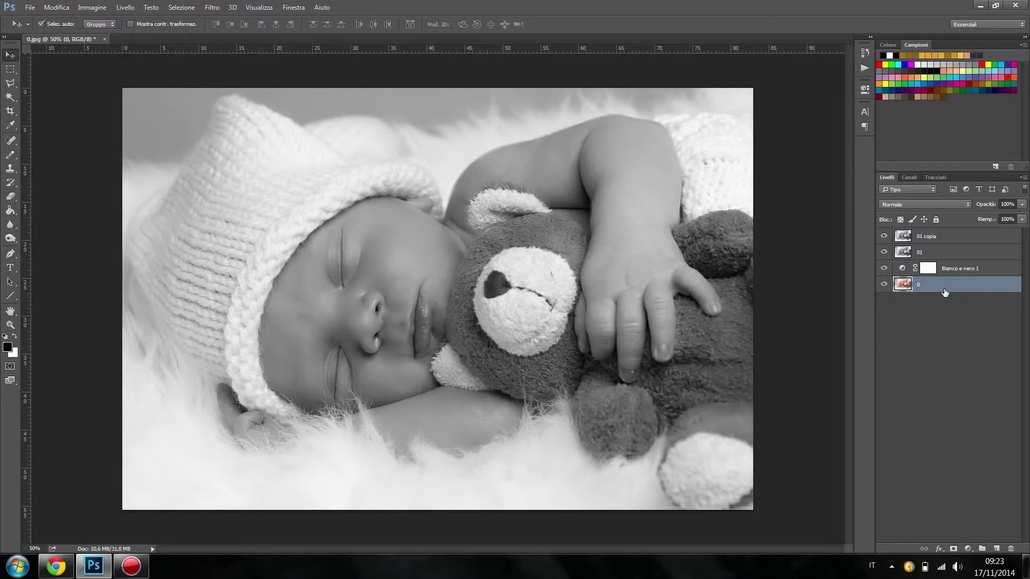
ctrl+click(996, 271)
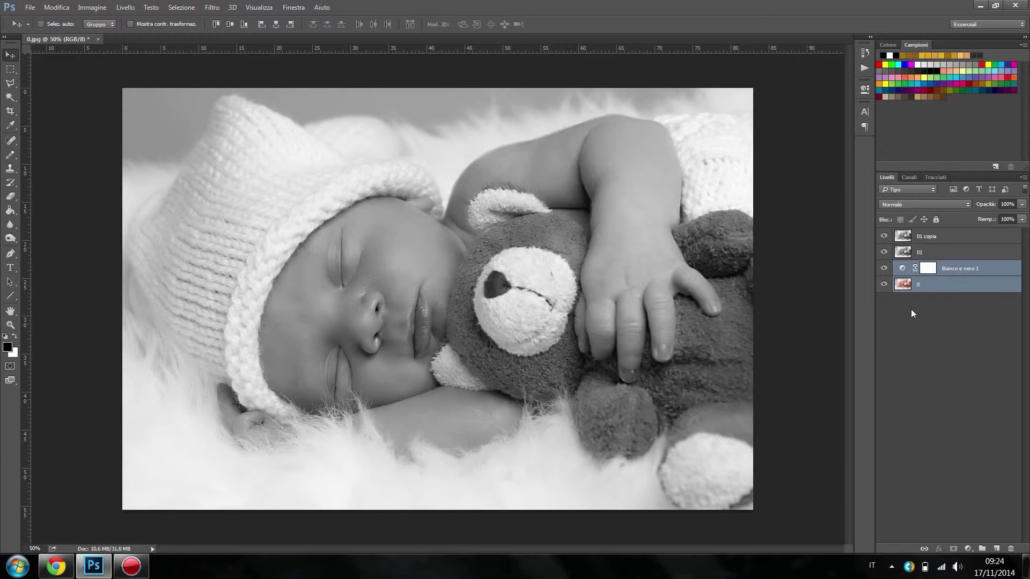
key(Delete)
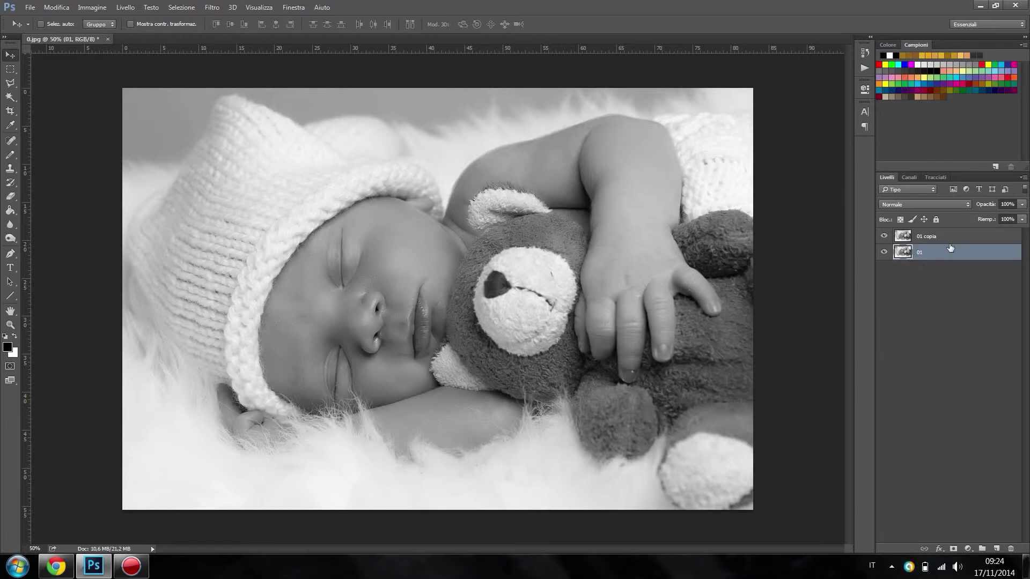
click(958, 240)
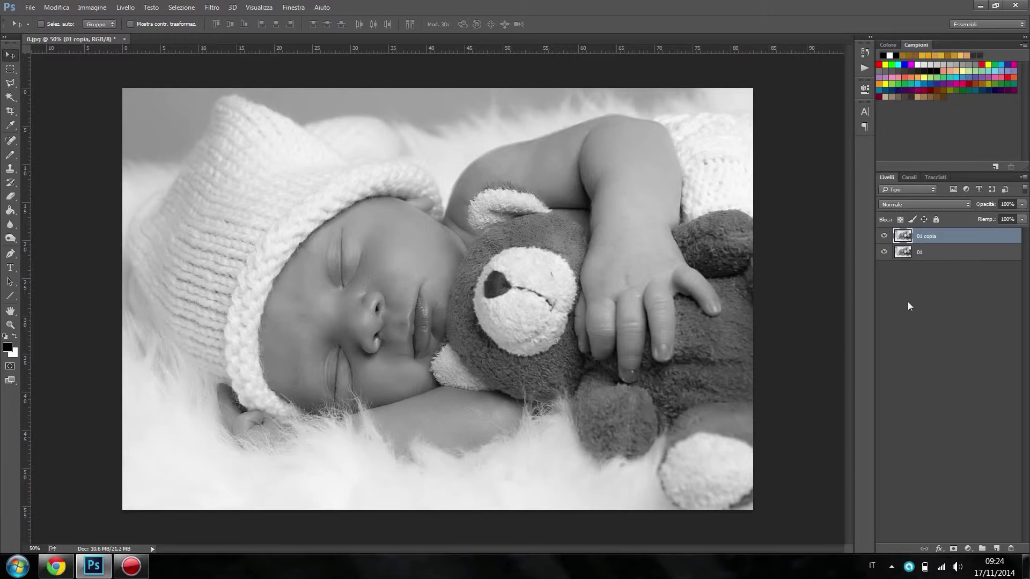
Leave the Regolazioni menu unused and bring up the blend modes for 01 copia
click(91, 7)
mouse_move(108, 40)
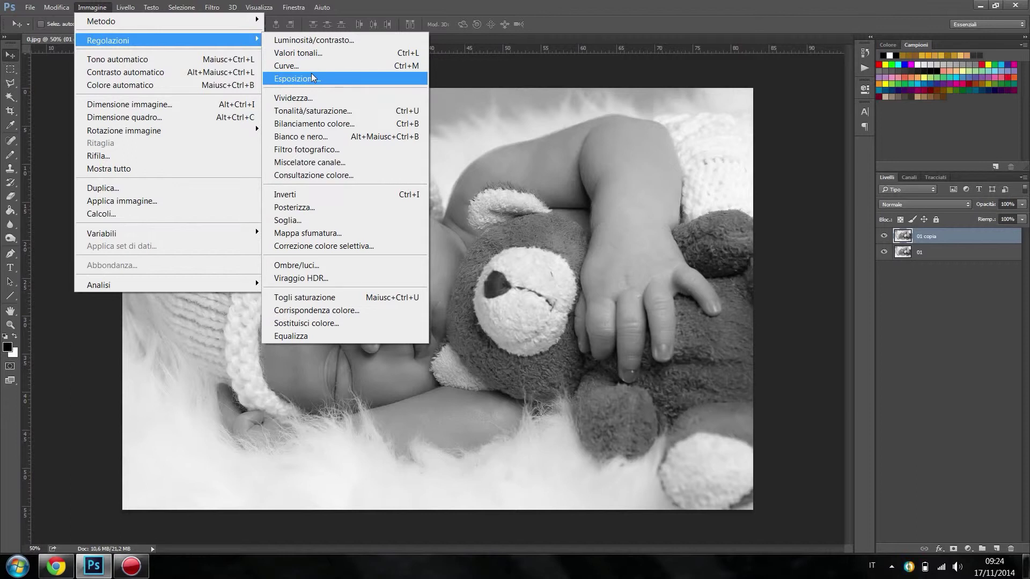
key(Escape)
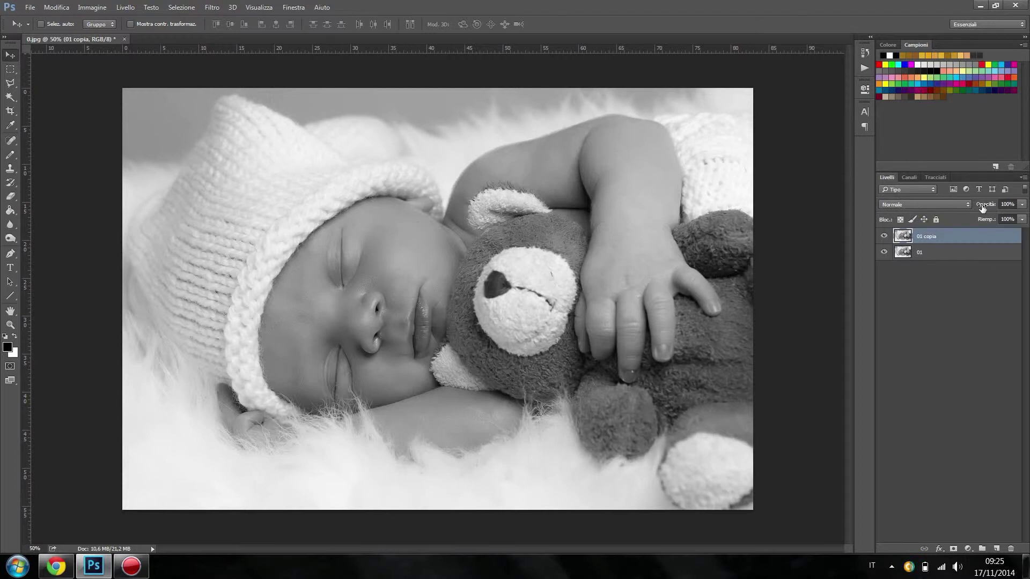
click(951, 206)
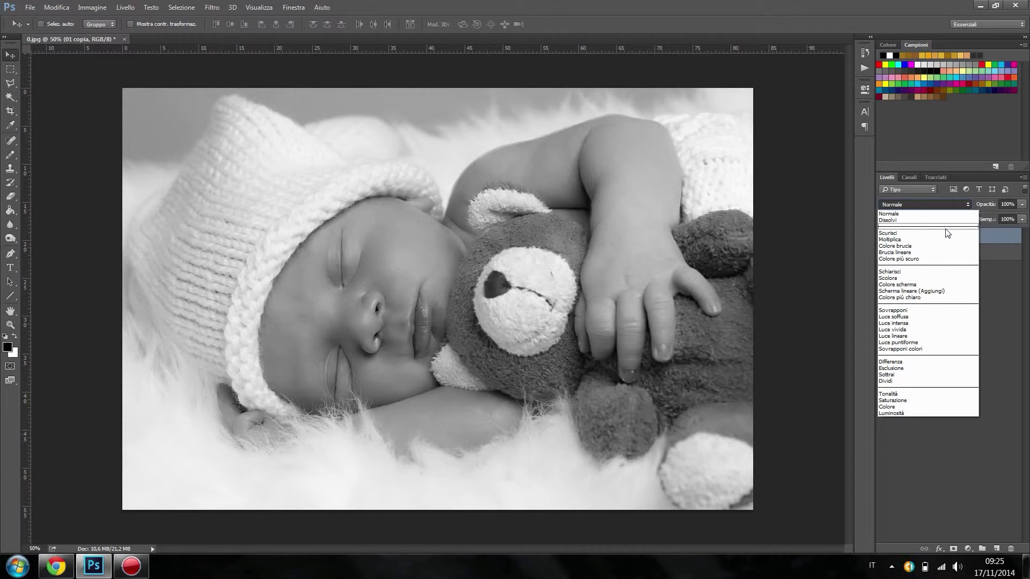
Try Luce soffusa and Luce intensa, then set 01 copia's blend mode to Sovrapponi
click(923, 316)
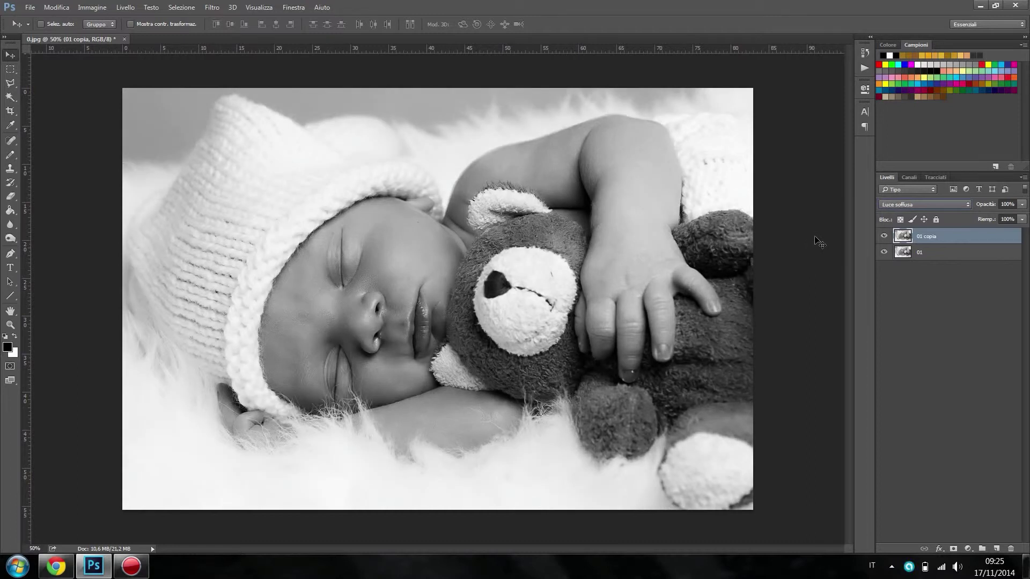
key(shift+plus)
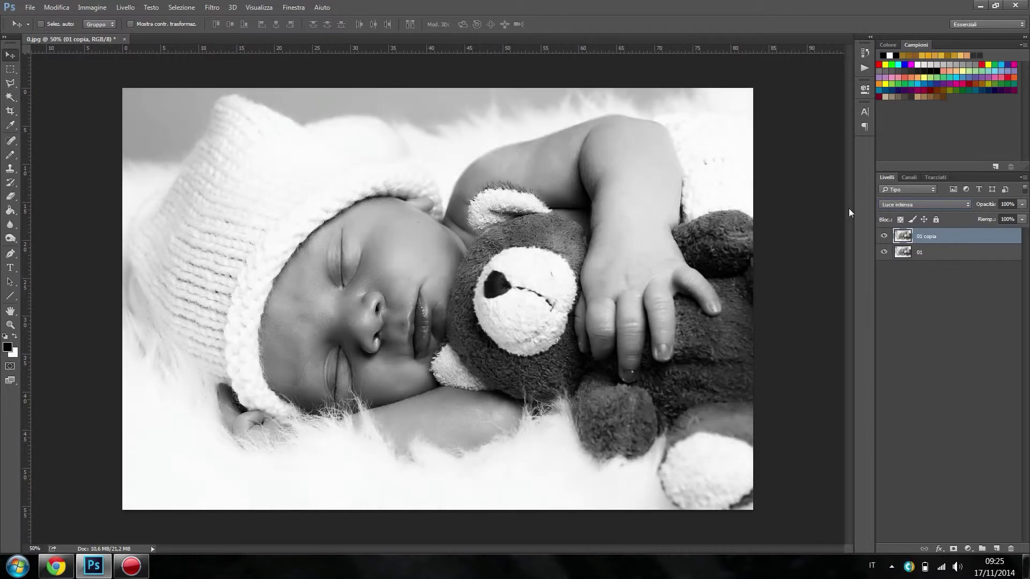
click(891, 205)
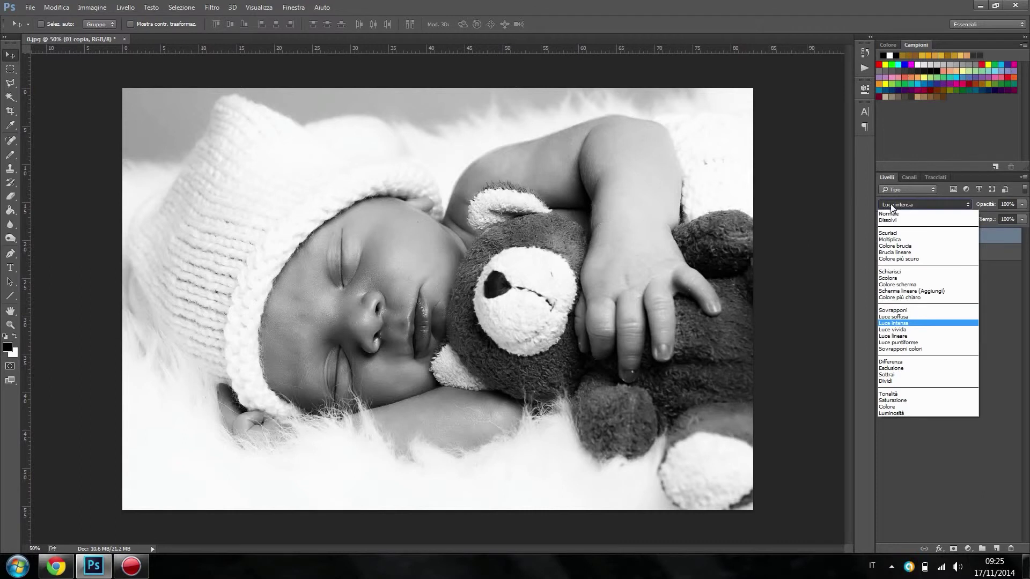
click(917, 311)
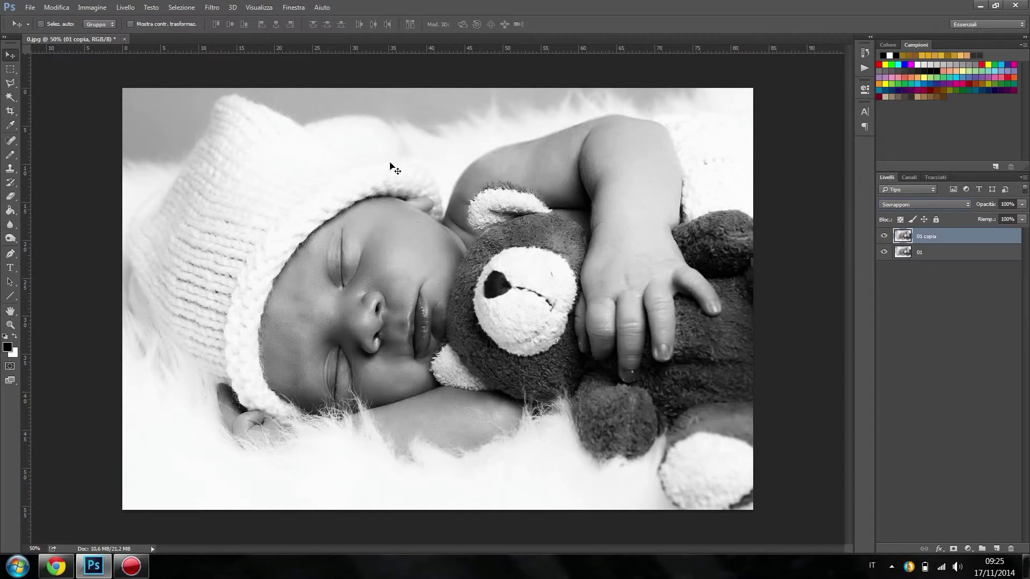
click(90, 9)
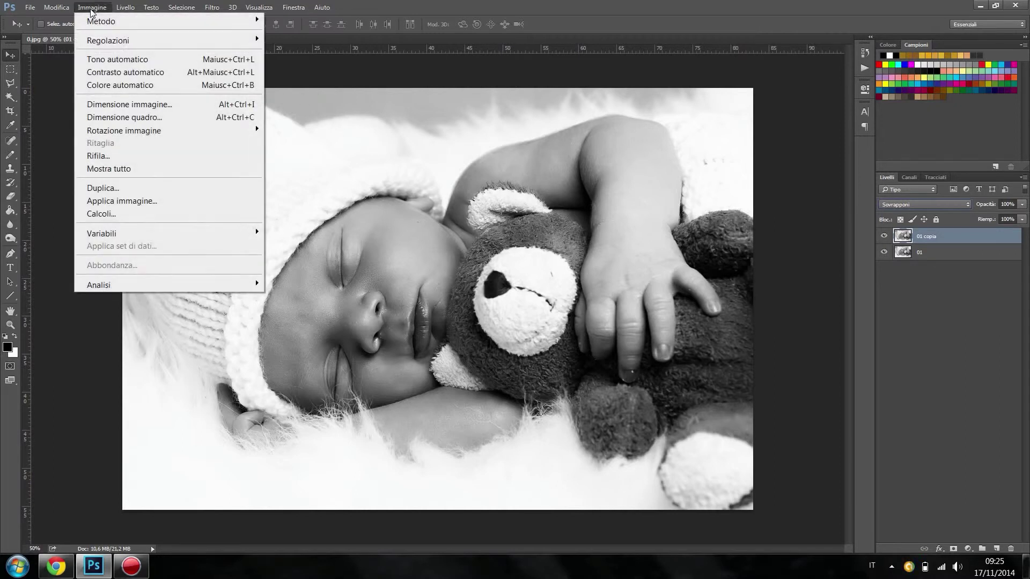
mouse_move(108, 40)
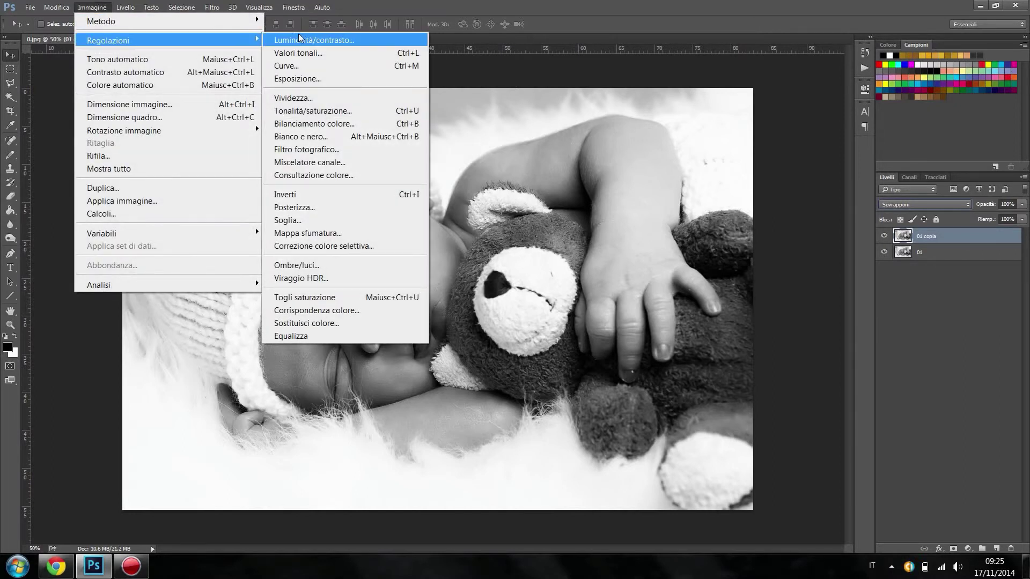
Apply Luminosità/contrasto to 01 copia with Contrasto set to 30
click(314, 38)
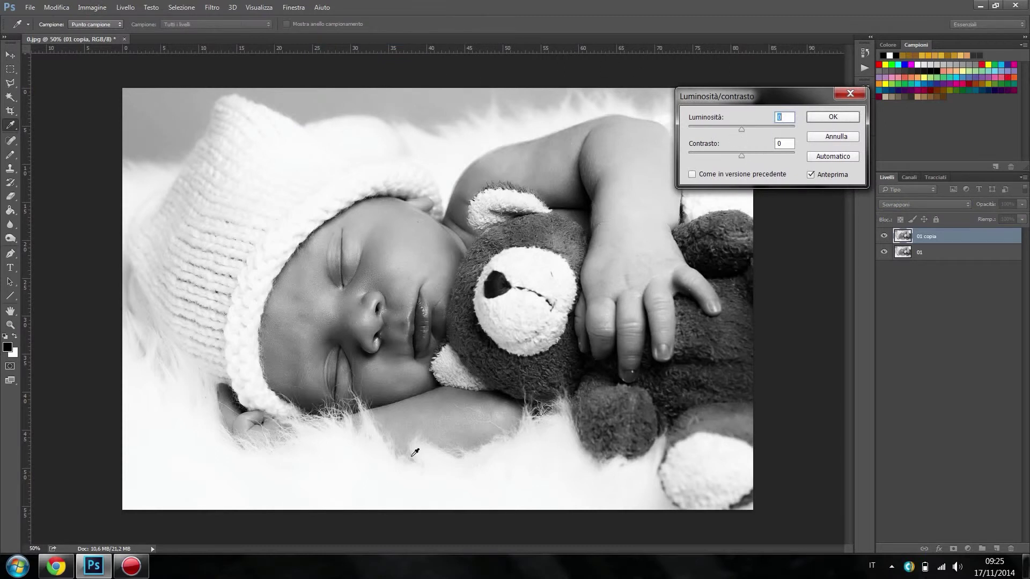
click(743, 155)
drag(743, 158, 758, 155)
text(30)
key(Return)
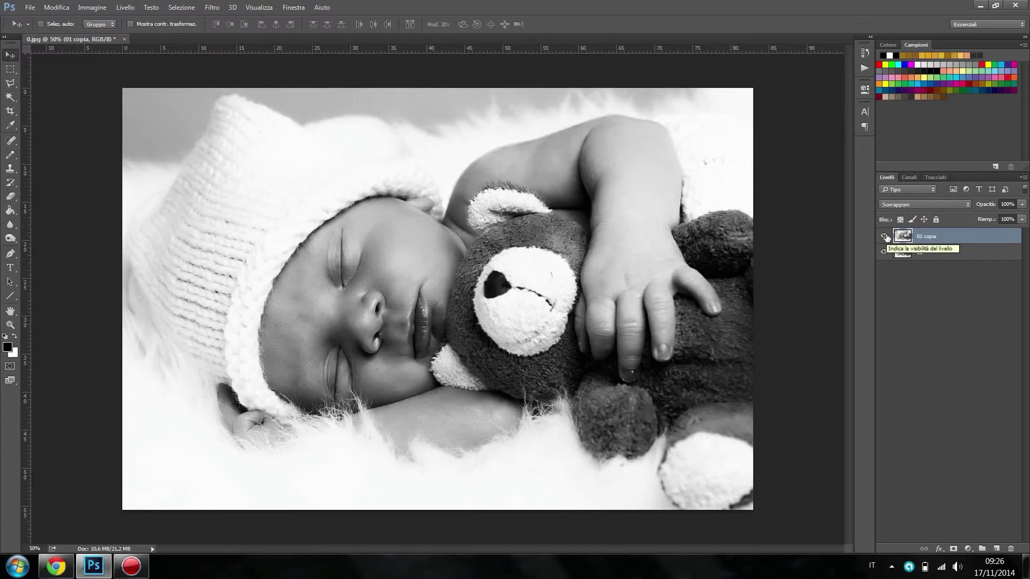
click(884, 236)
click(885, 237)
click(884, 236)
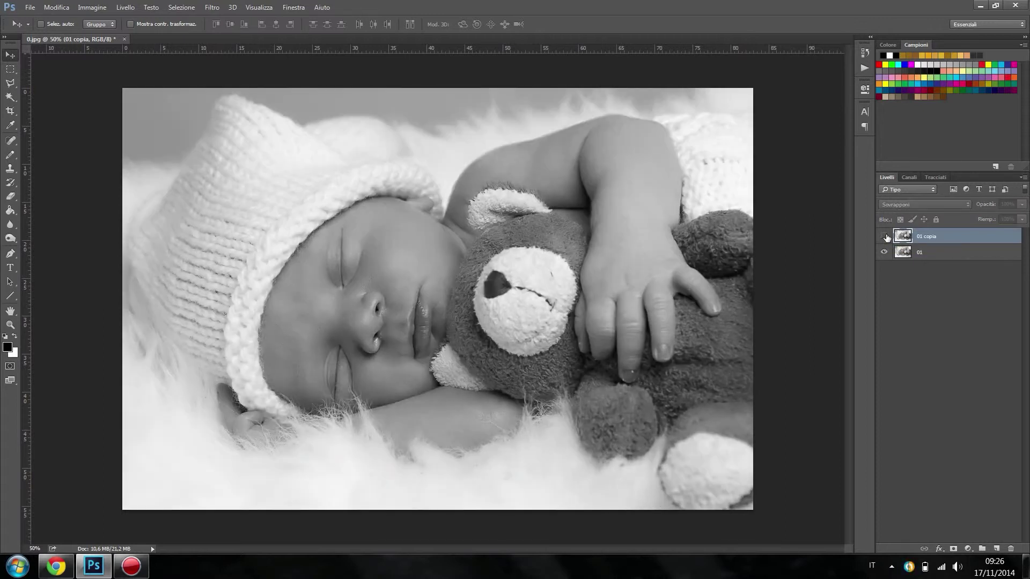
click(884, 236)
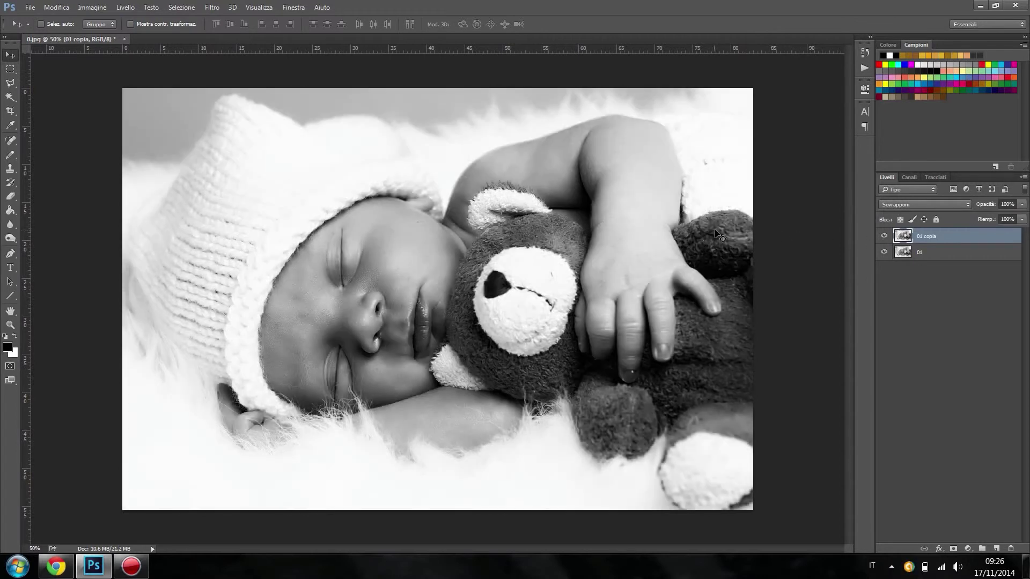
right_click(973, 238)
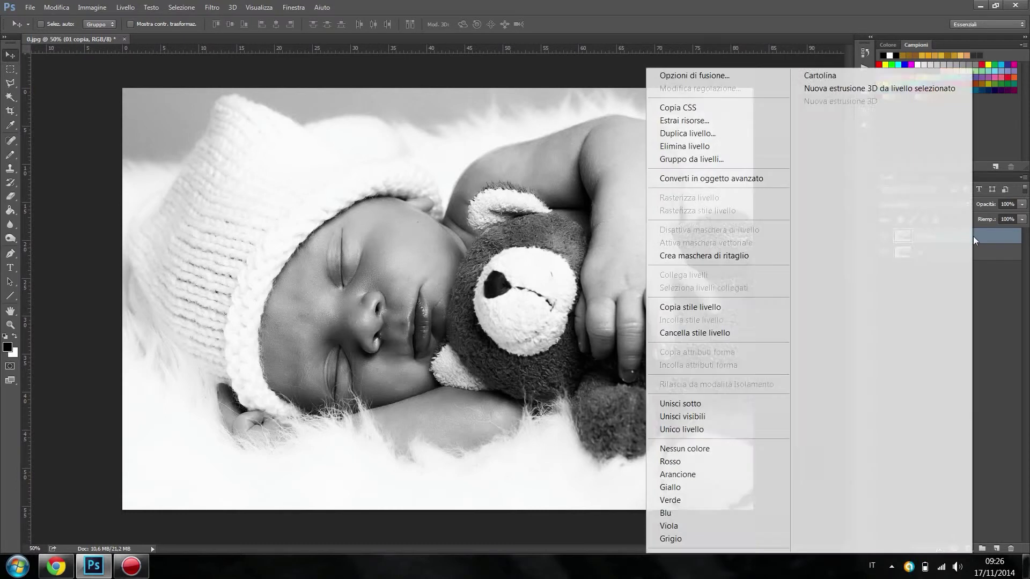
Duplicate the 01 copia layer as 01 copia 2
click(743, 133)
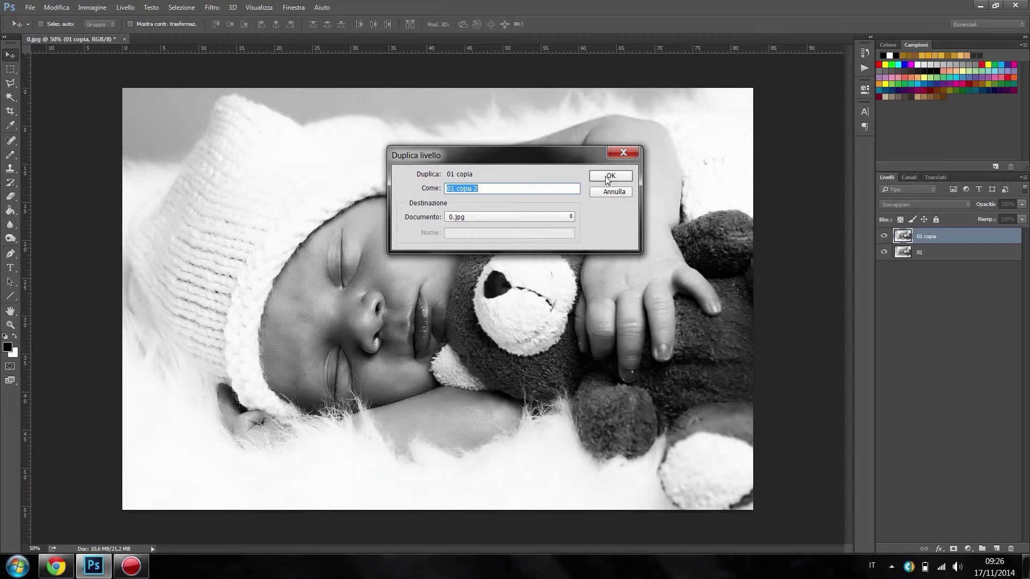
click(609, 177)
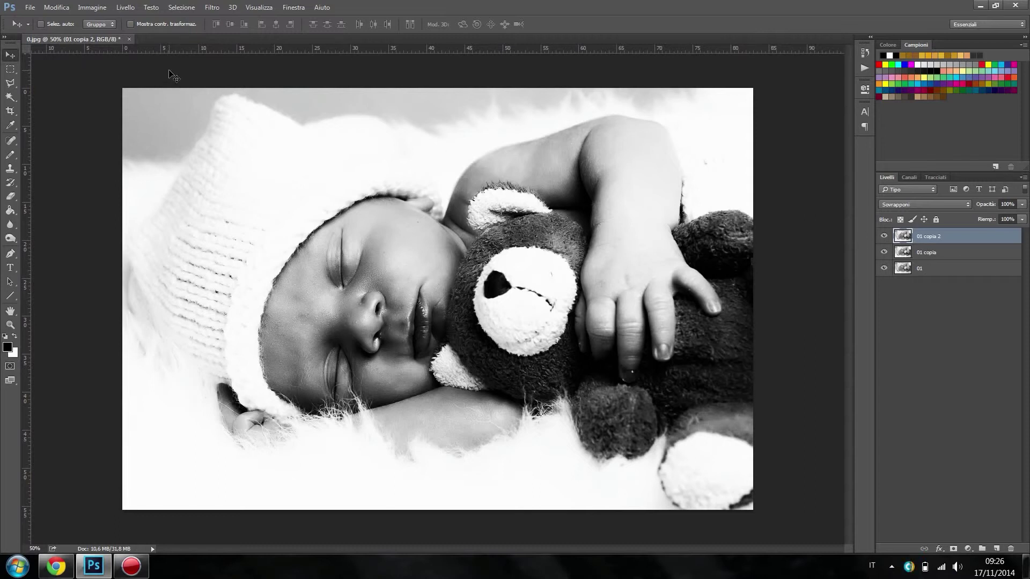
Preview Texture > Effetto incrinatura in the Filter Gallery, with the preview zoomed to 50%
click(208, 7)
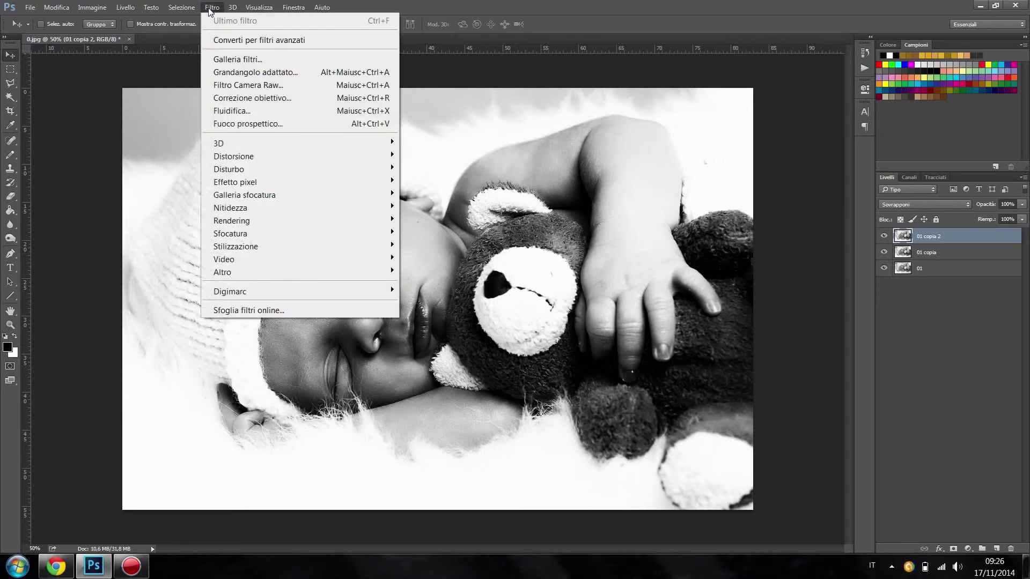
click(251, 60)
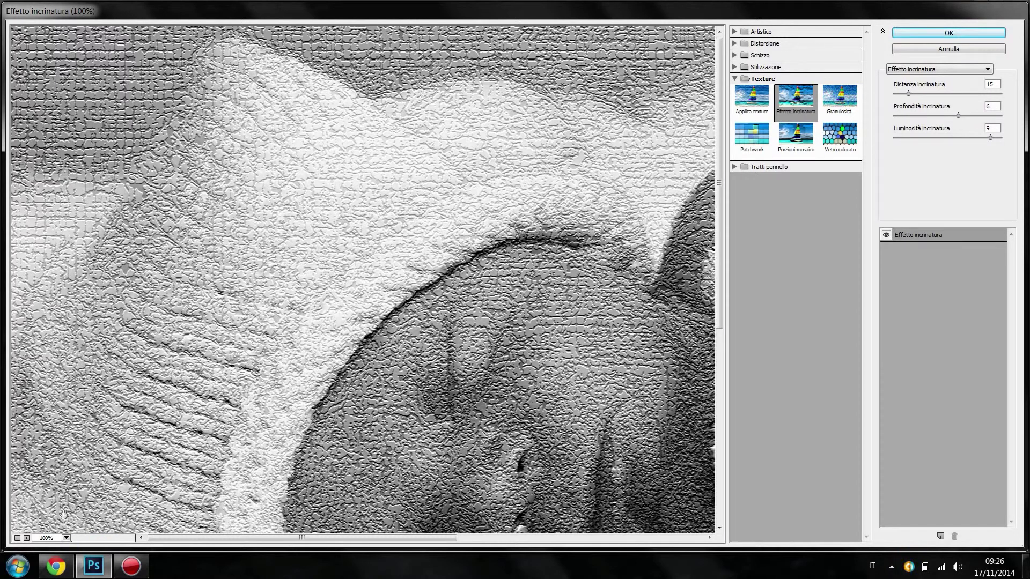
click(65, 539)
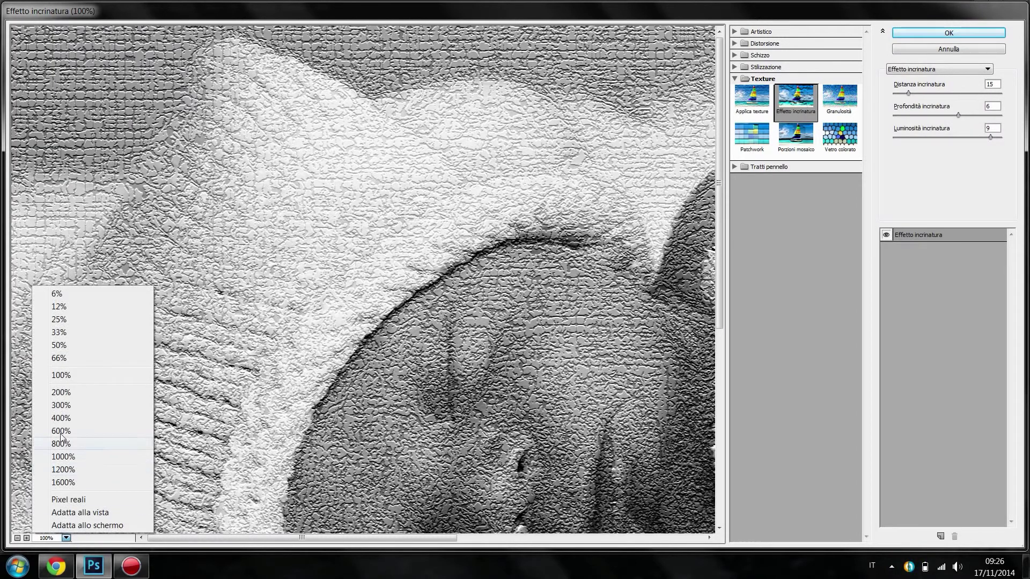
click(59, 319)
click(68, 539)
click(59, 332)
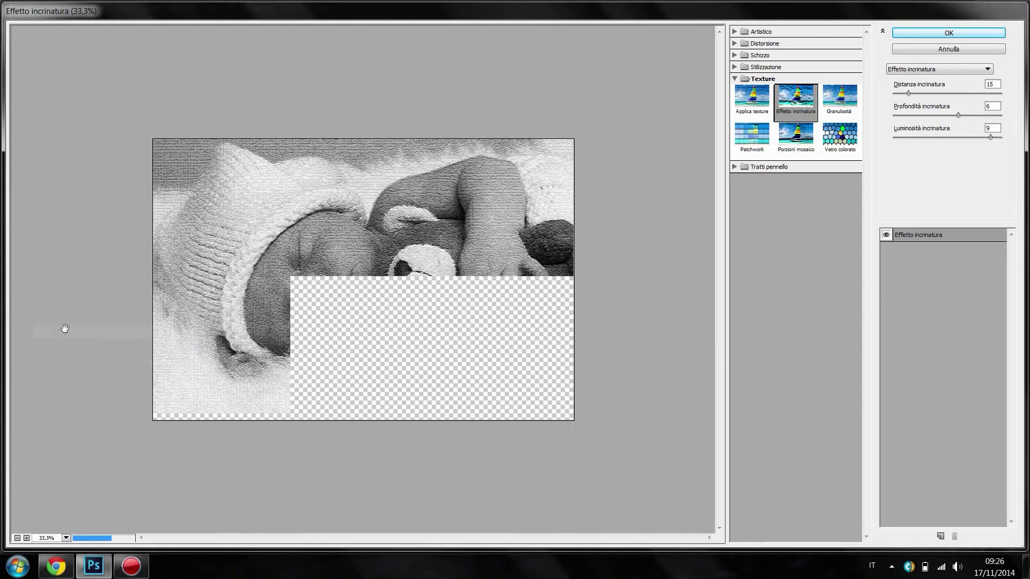
click(66, 538)
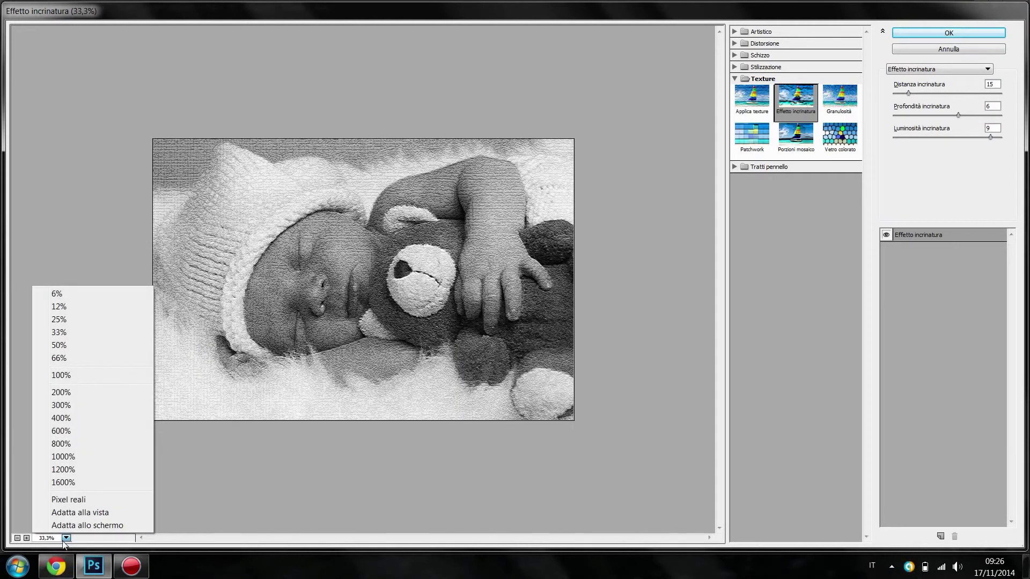
click(59, 345)
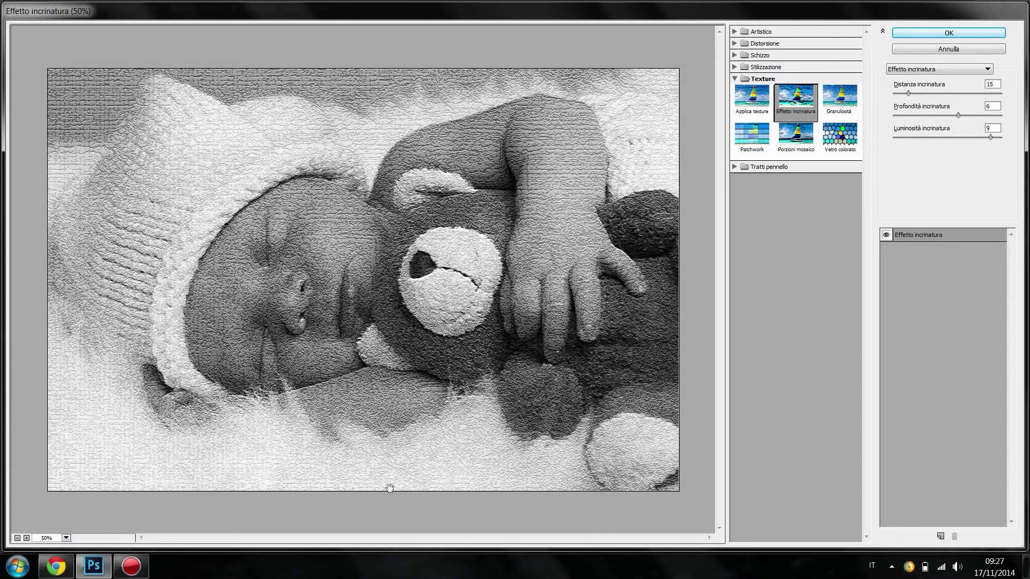
click(734, 79)
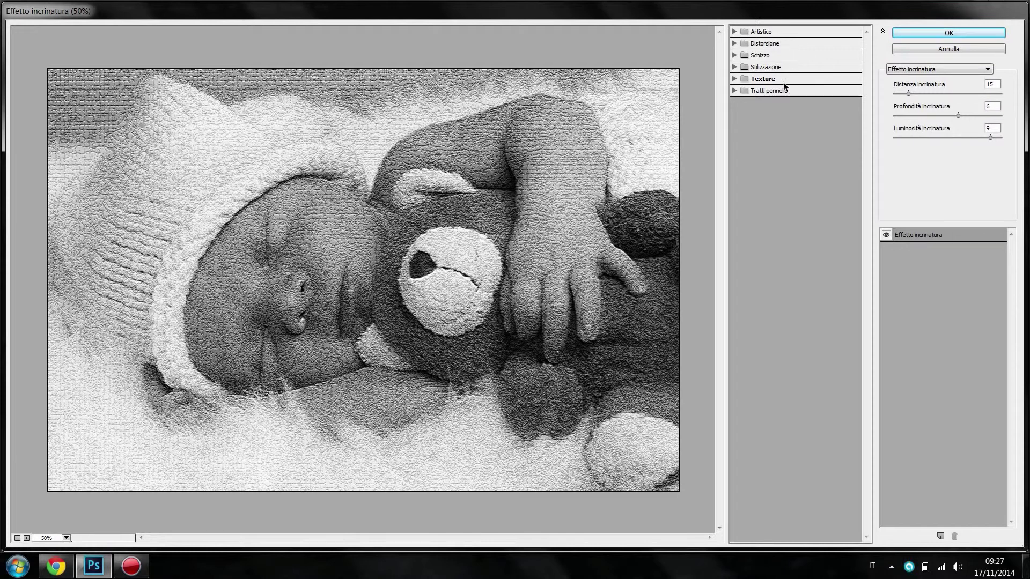
Preview the Artistico filters, from Affresco and Effetto acquerello to Pastelli su superficie ruvida
click(735, 31)
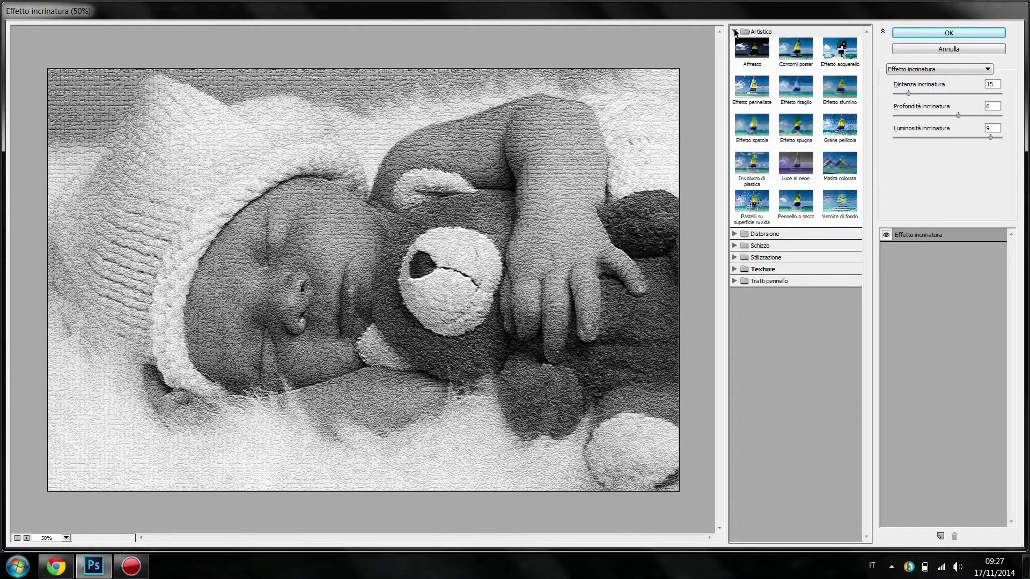
click(755, 61)
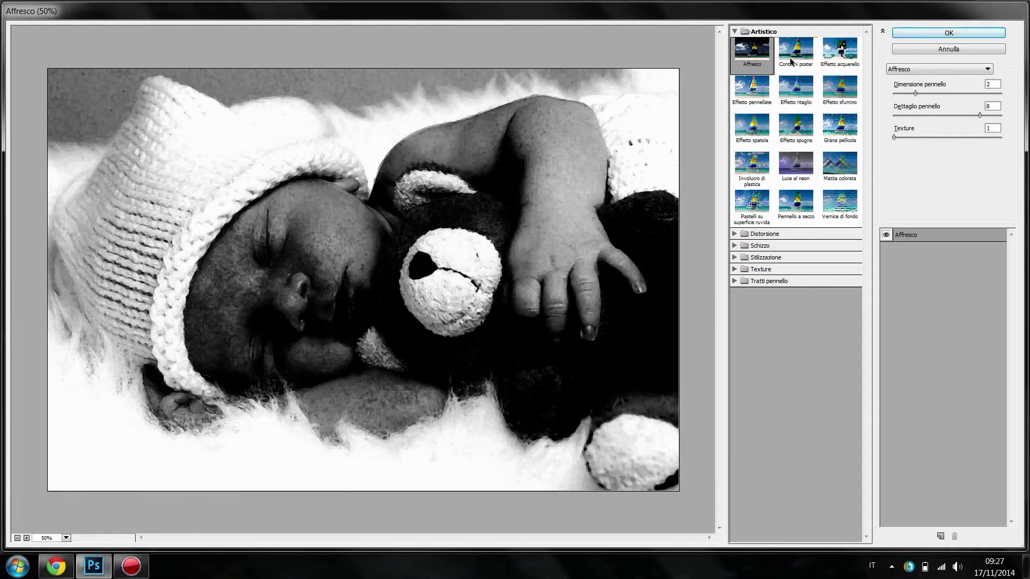
click(792, 61)
click(830, 53)
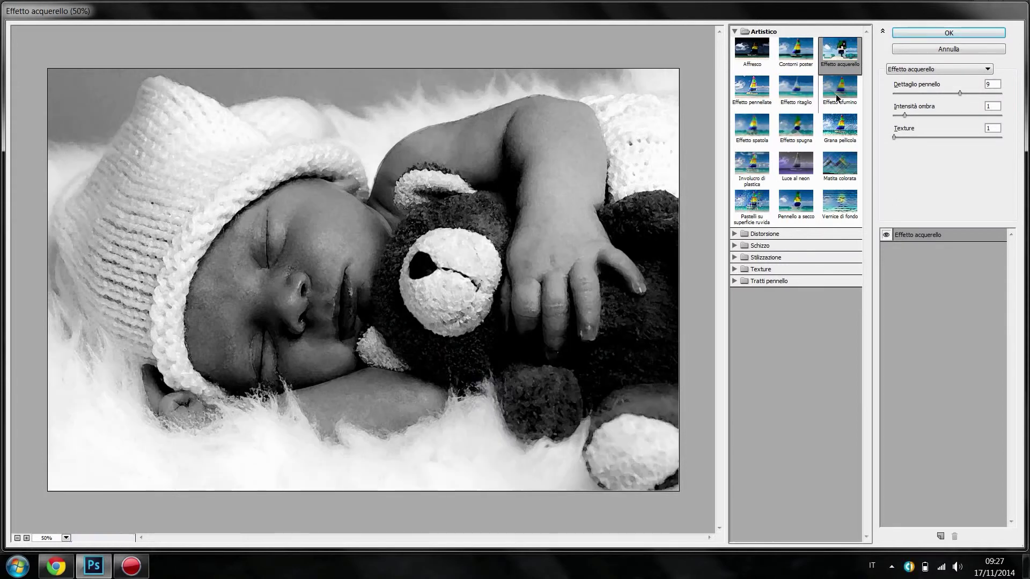
click(835, 94)
click(839, 126)
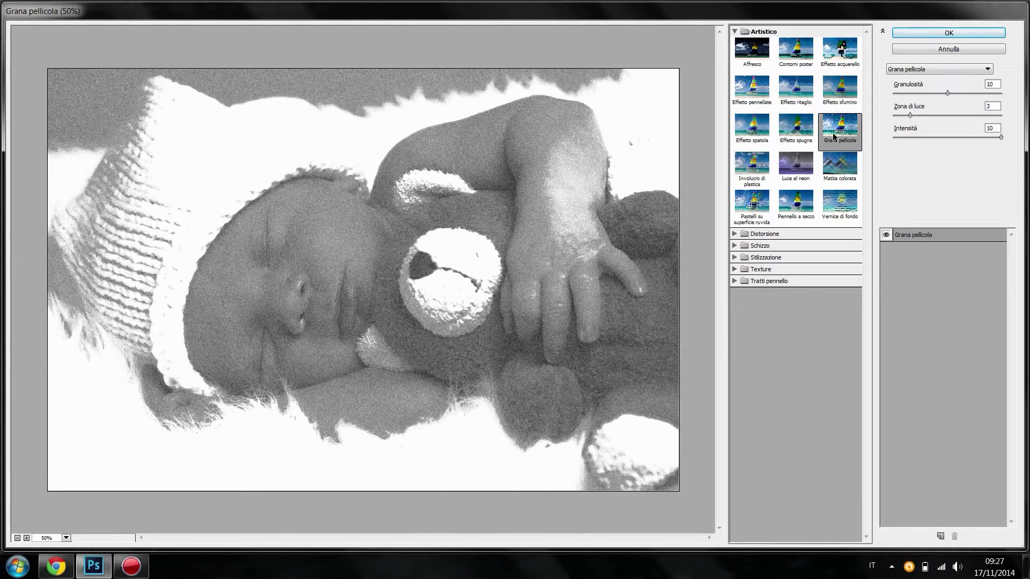
click(829, 53)
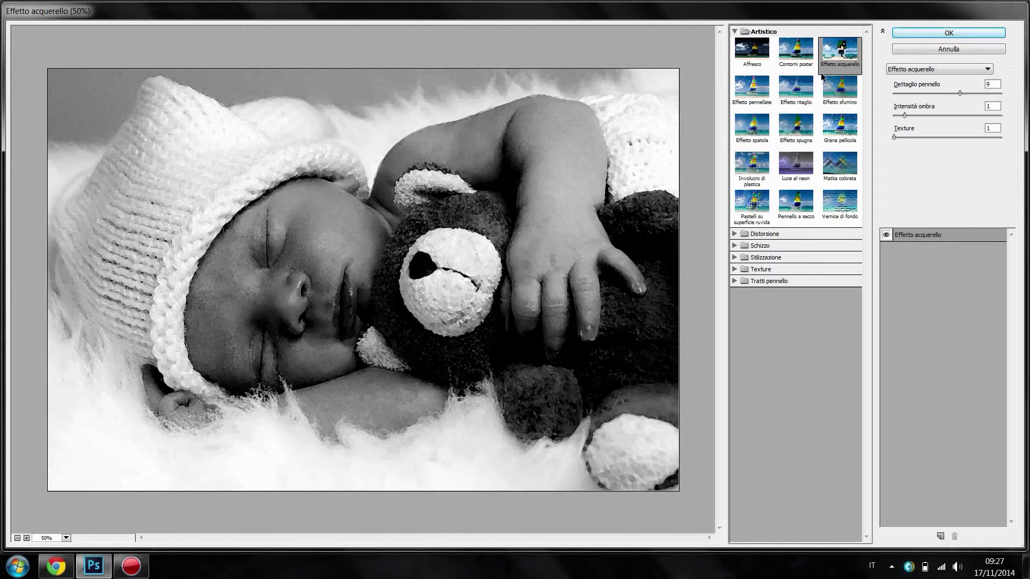
click(807, 167)
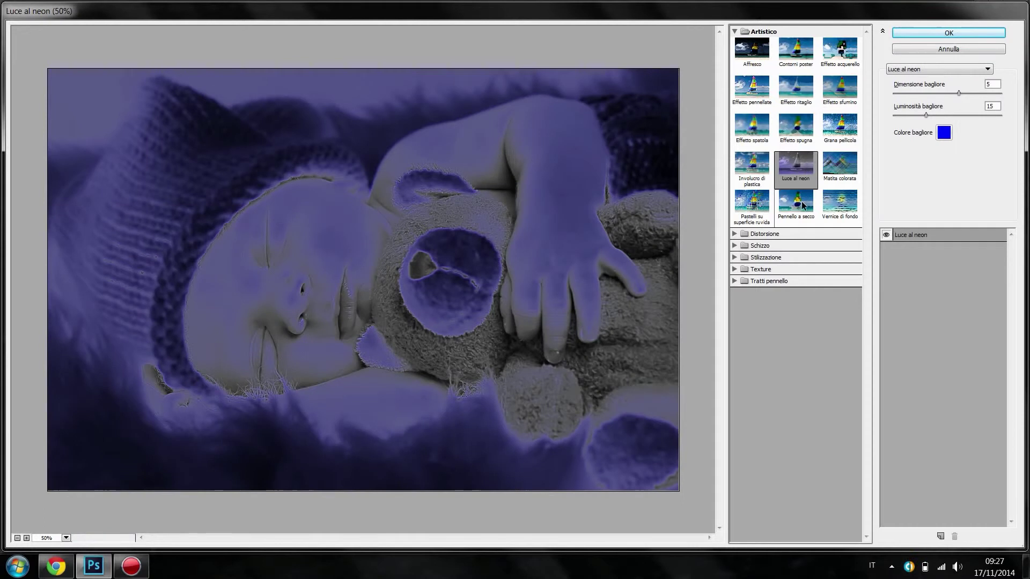
click(803, 204)
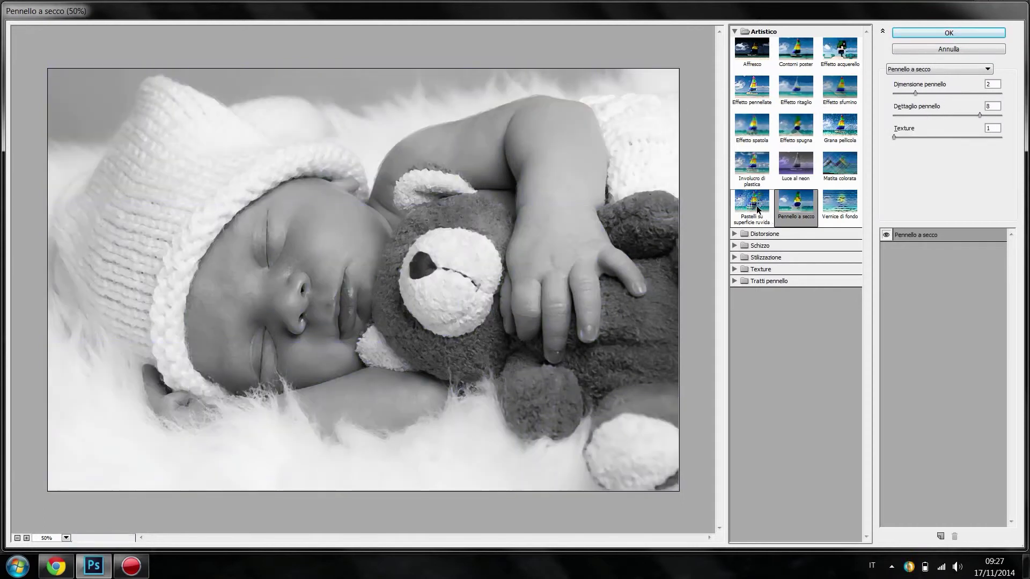
click(756, 205)
Preview the Distorsione filters Bagliore diffuso, Increspatura oceano and Vetro
click(734, 234)
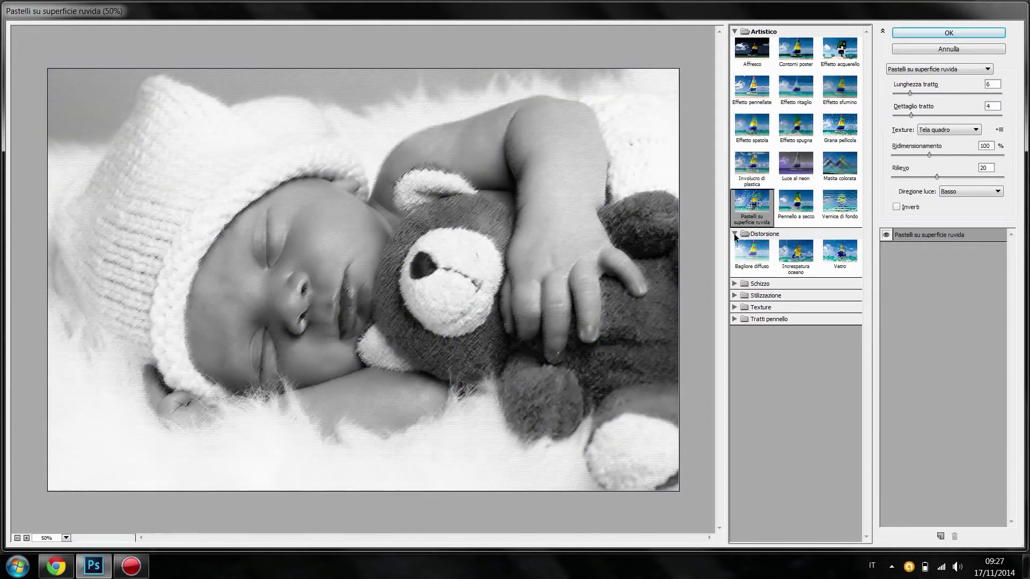
click(752, 251)
click(799, 255)
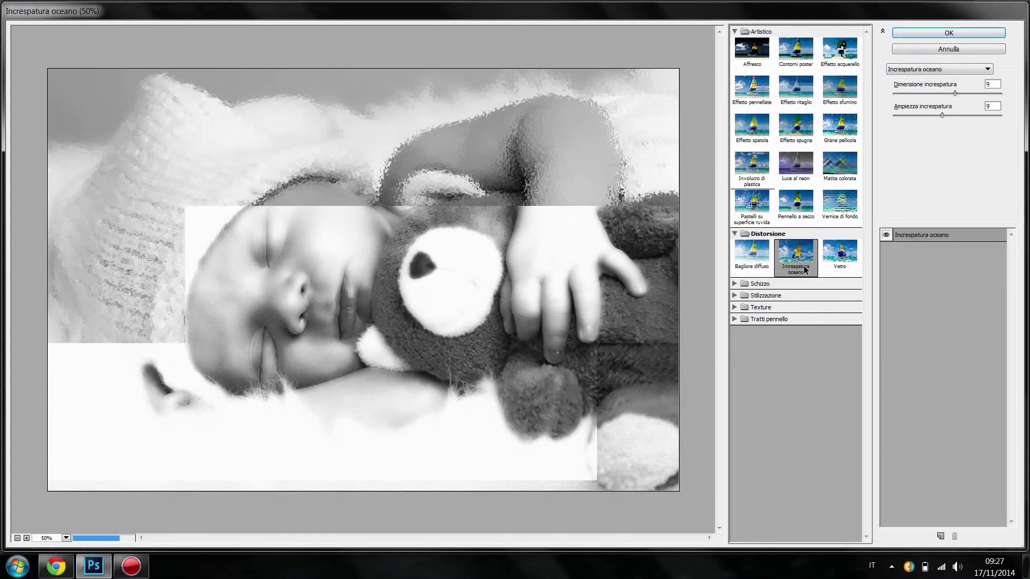
click(838, 256)
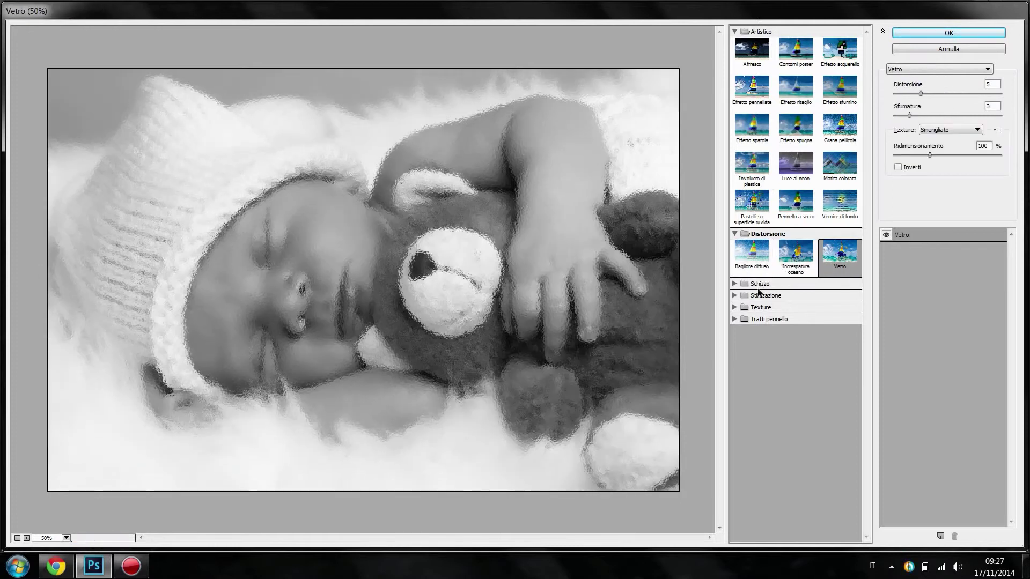
Preview the Schizzo filters and settle on Pattern mezzetinte
click(734, 284)
click(752, 305)
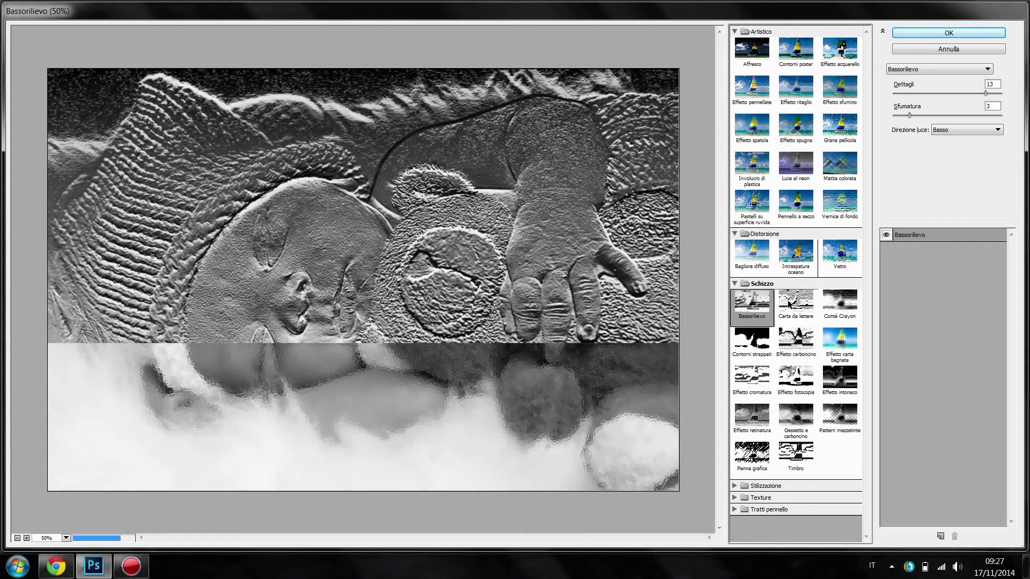
click(790, 304)
click(840, 312)
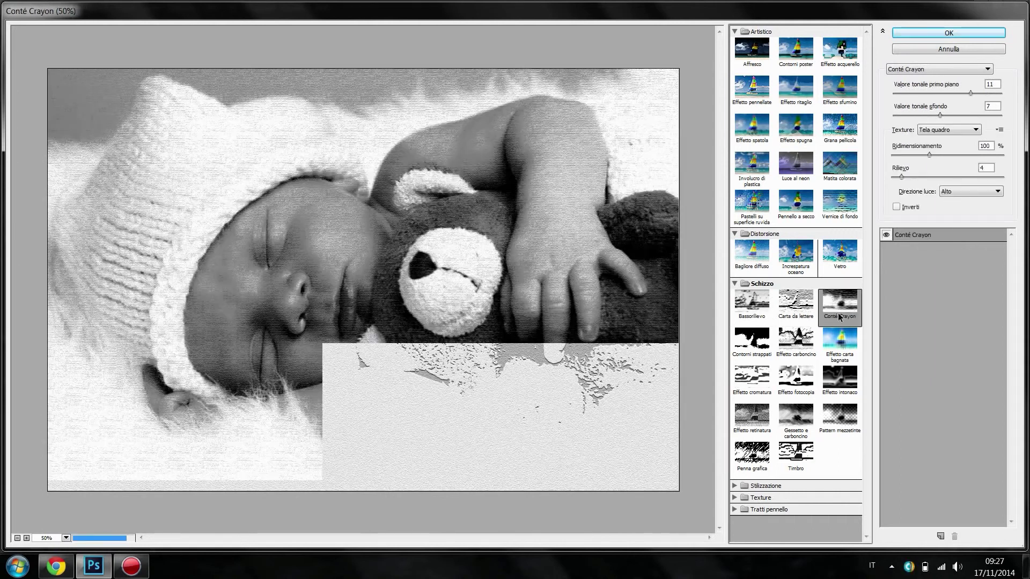
click(854, 337)
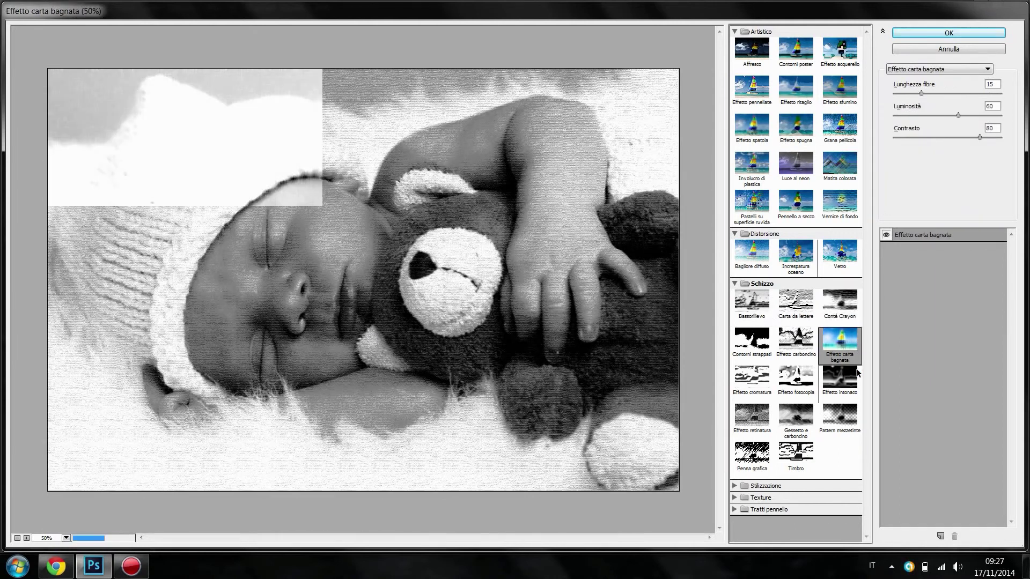
click(853, 412)
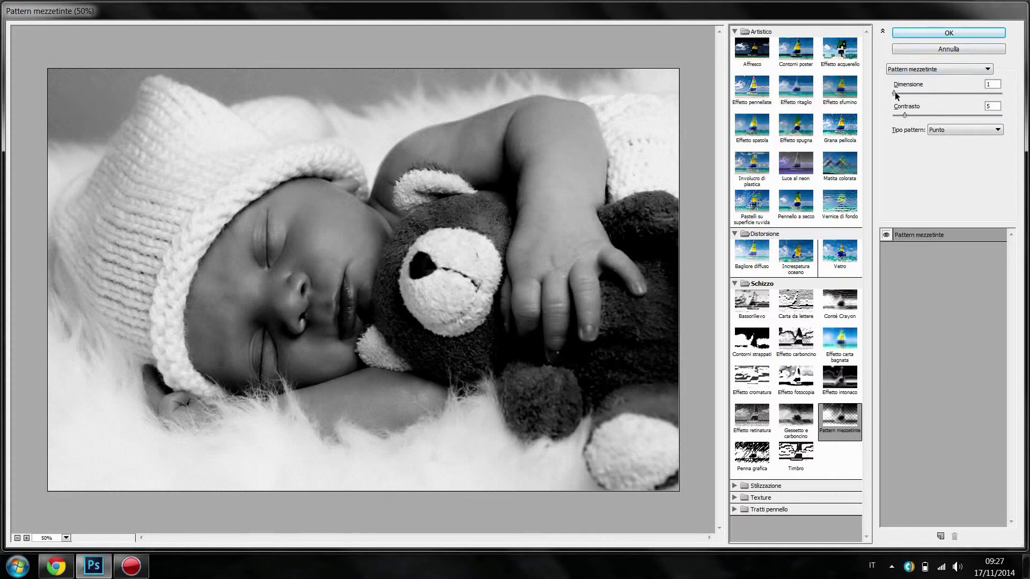
Apply Pattern mezzetinte with size 1 and contrast 10 to the 01 copia 2 layer
drag(893, 92, 936, 92)
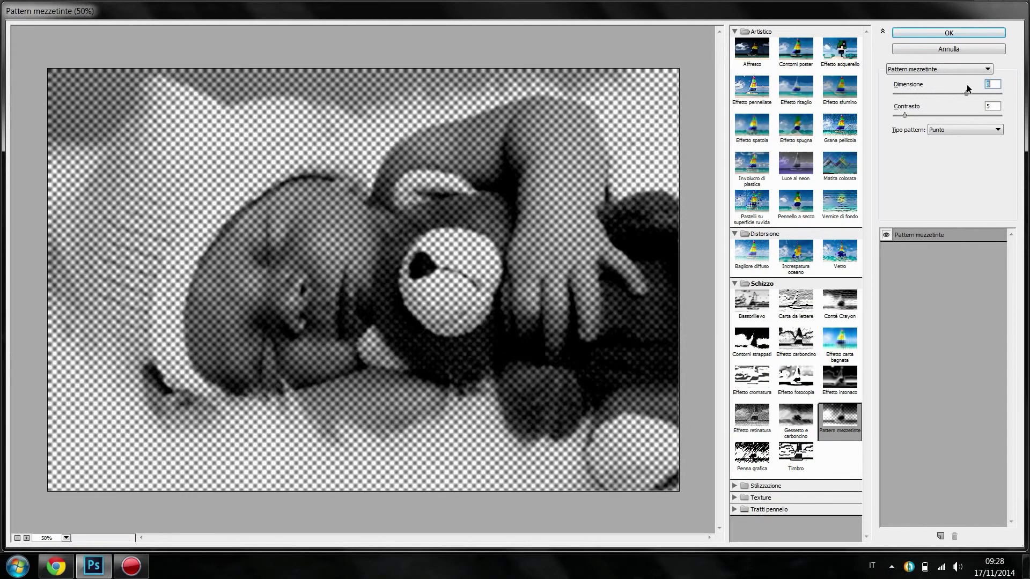
drag(936, 92, 841, 119)
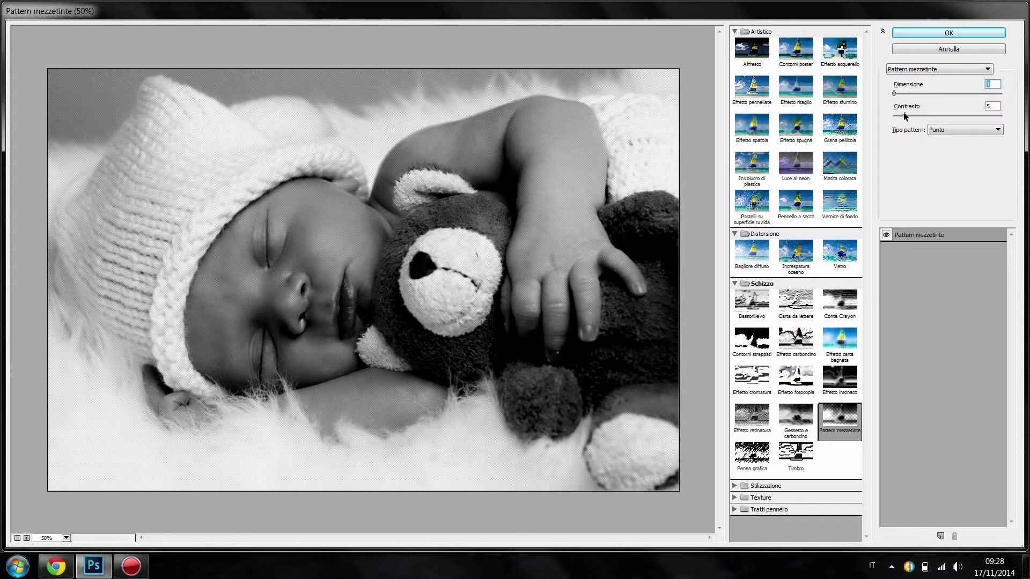
click(934, 116)
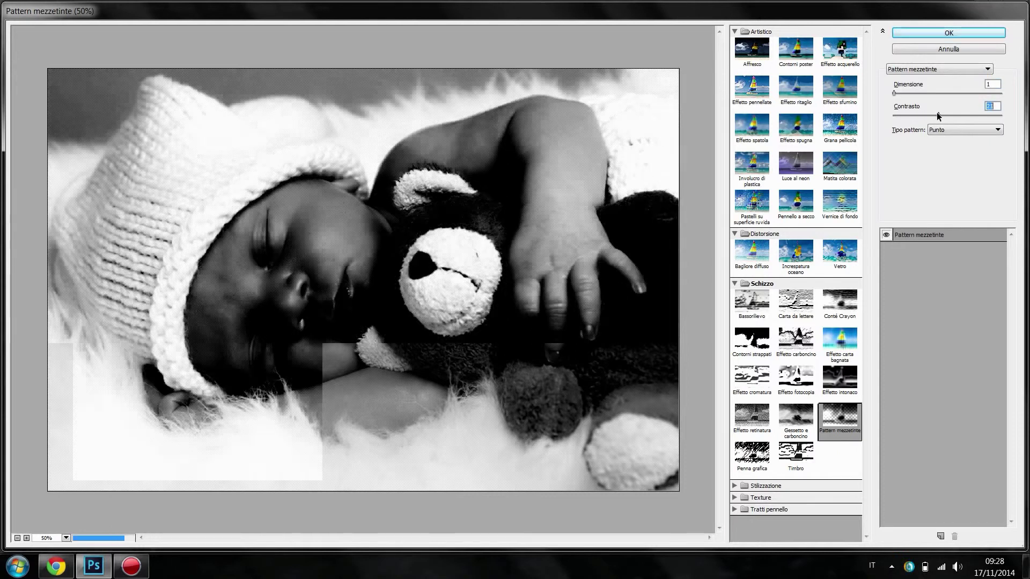
drag(934, 115, 923, 115)
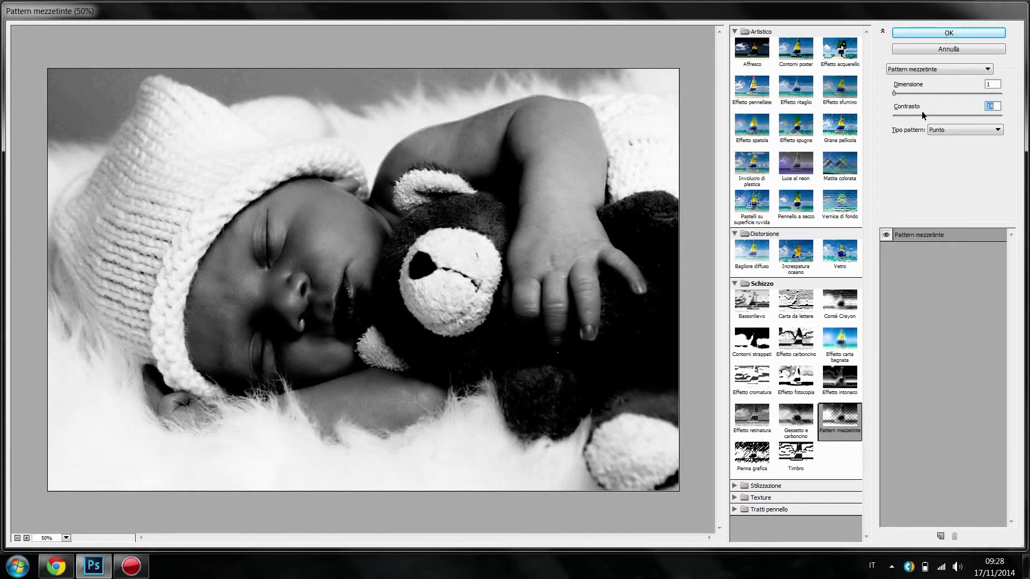
text(10)
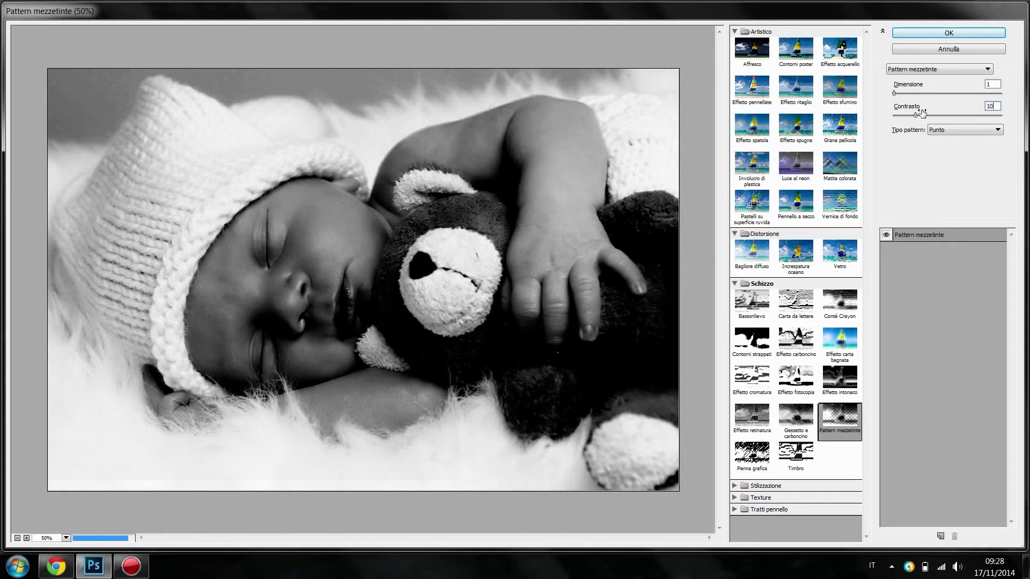
click(955, 31)
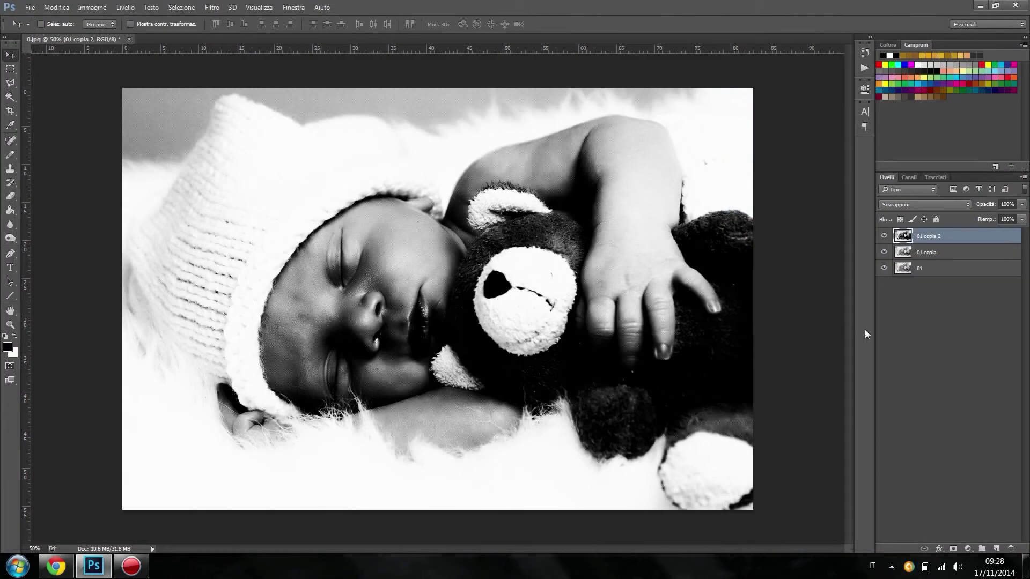
click(884, 236)
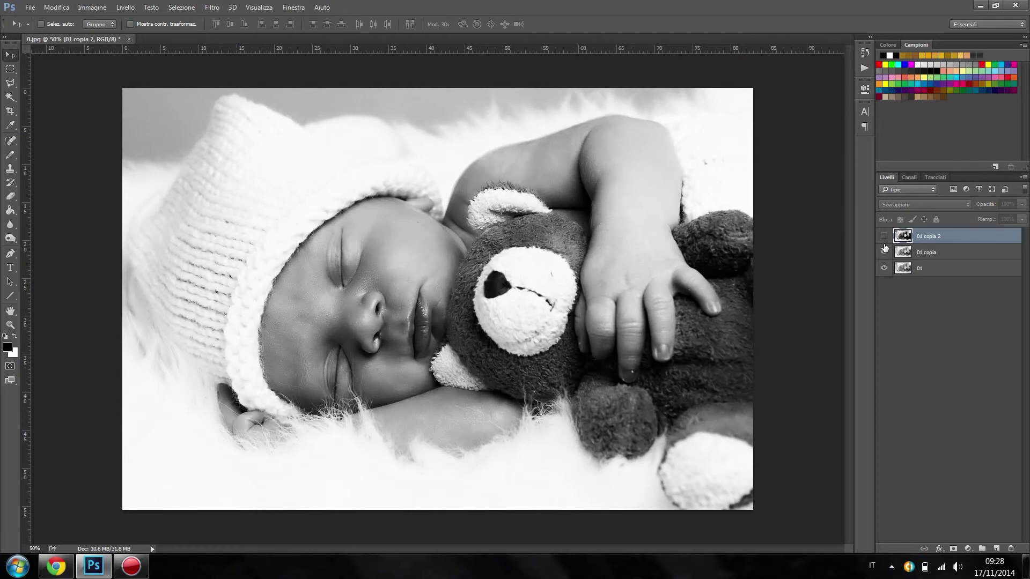
click(884, 252)
click(884, 236)
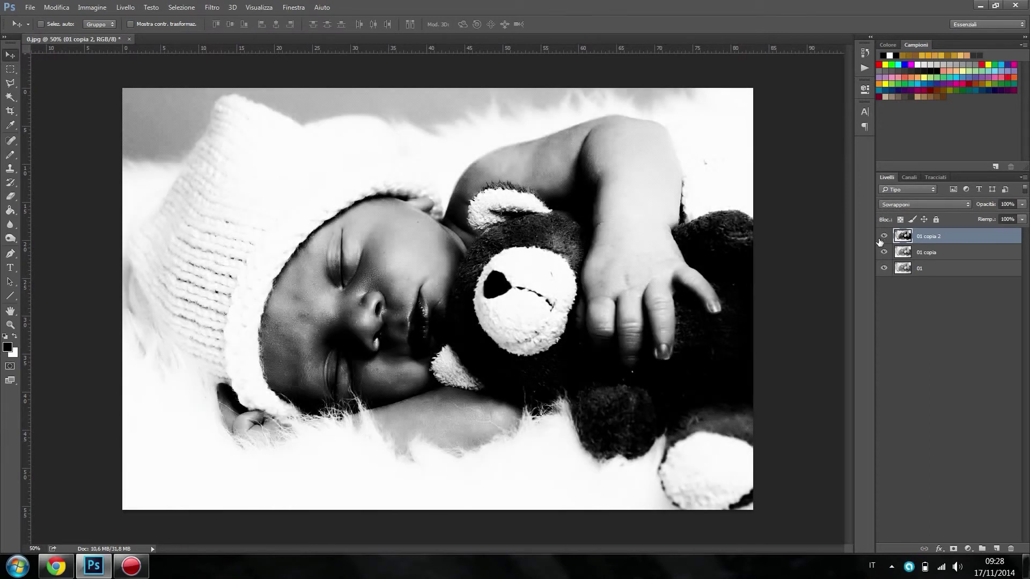